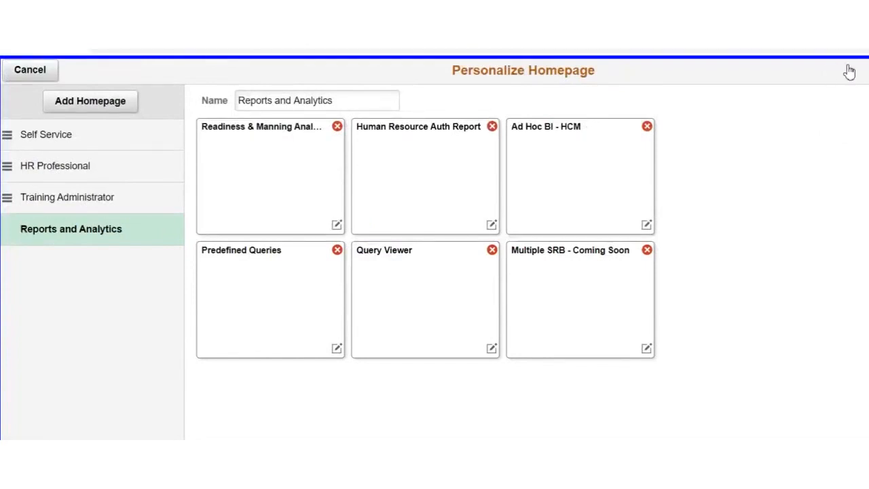
Step: Try to add the Ad Hoc BI - HCM tile to the Reports and Analytics homepage, and leave the personalization without saving
left_click(842, 82)
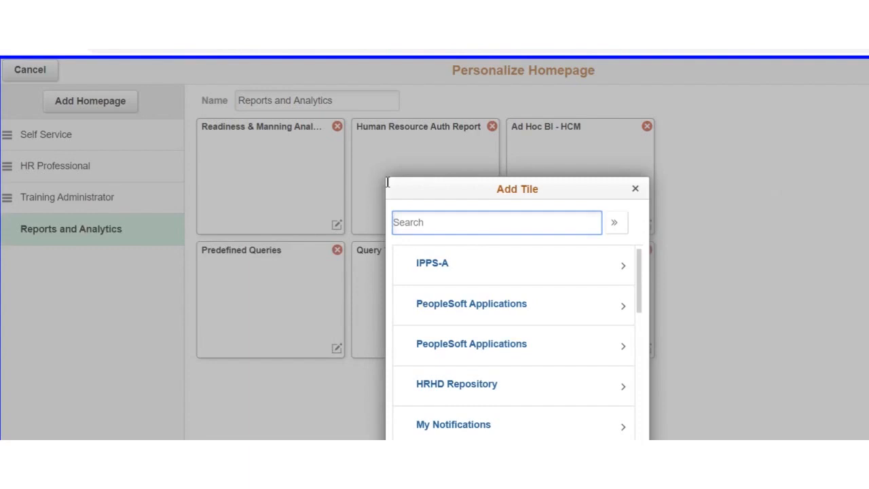
type("ad hoc")
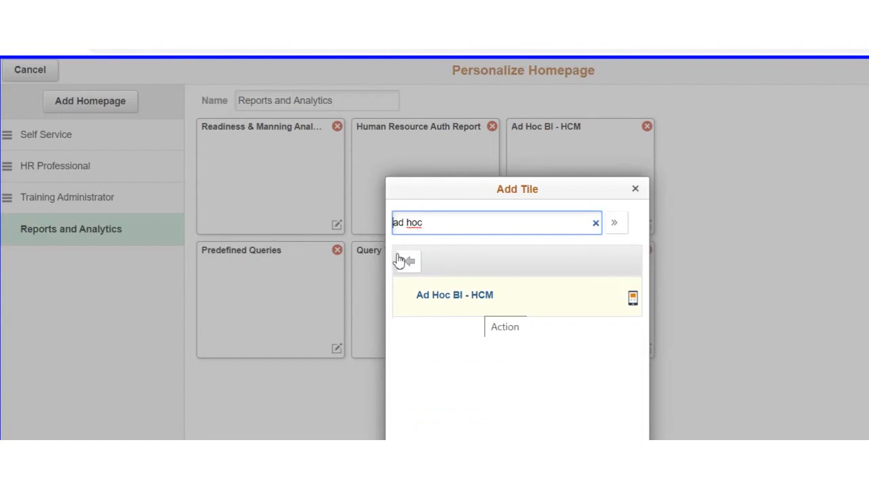
left_click(399, 261)
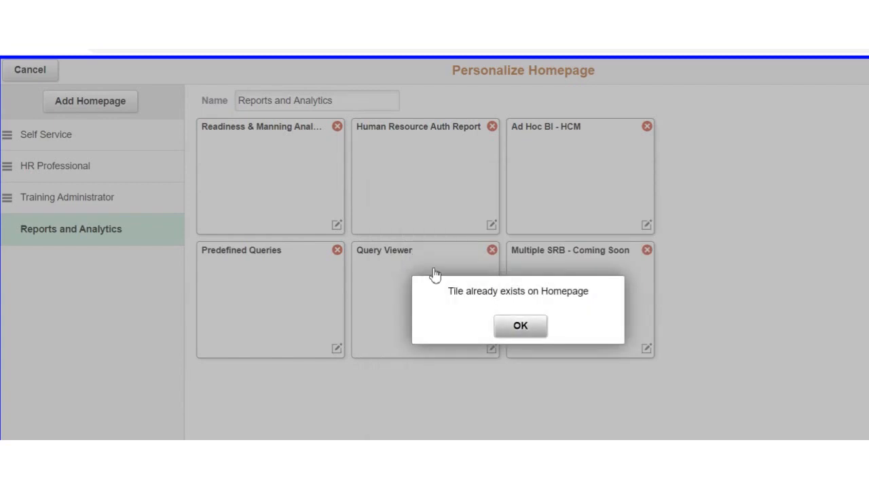
key("Return")
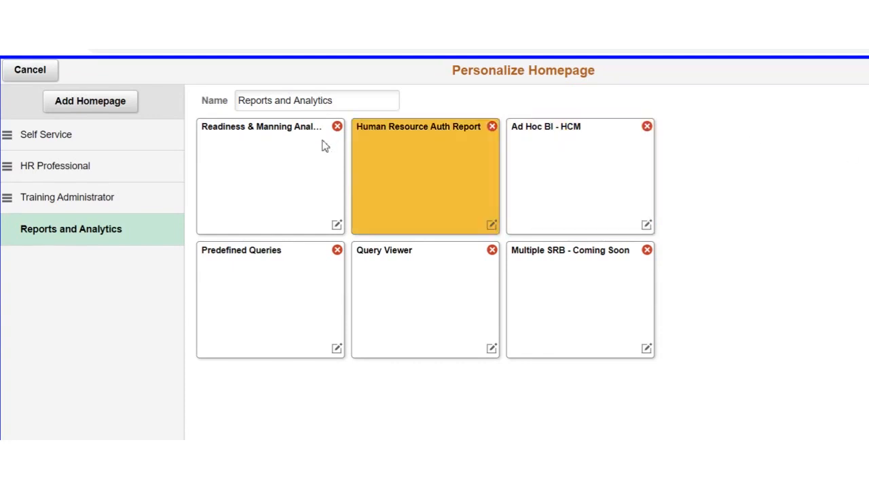
left_click(27, 65)
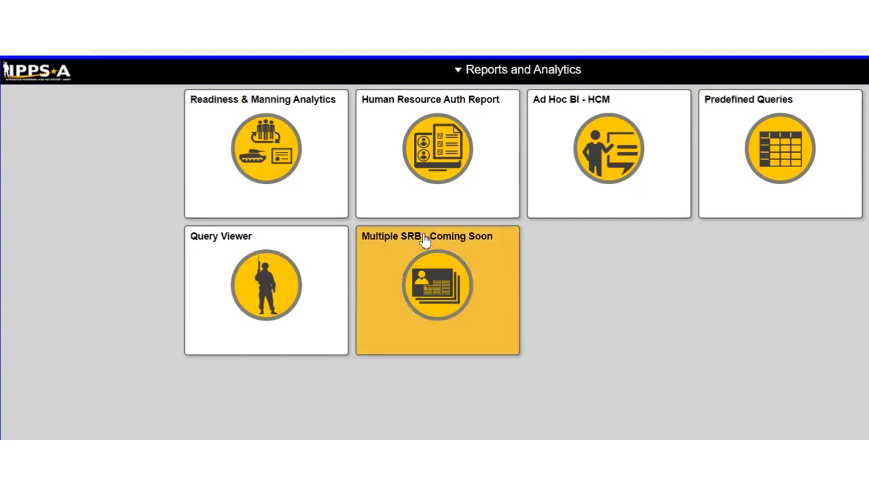
Step: Open the Ad Hoc BI - HCM analysis and enlarge the Subject Areas pane in width and height
left_click(459, 161)
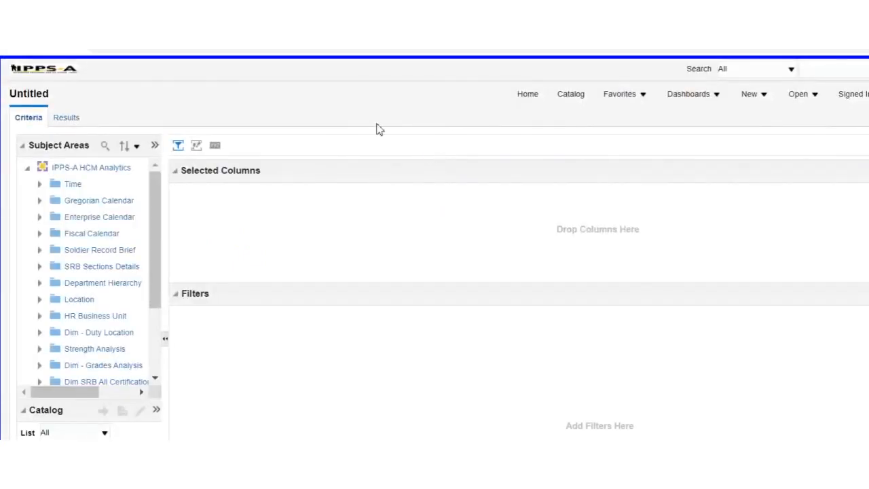
left_click_drag(143, 216, 210, 211)
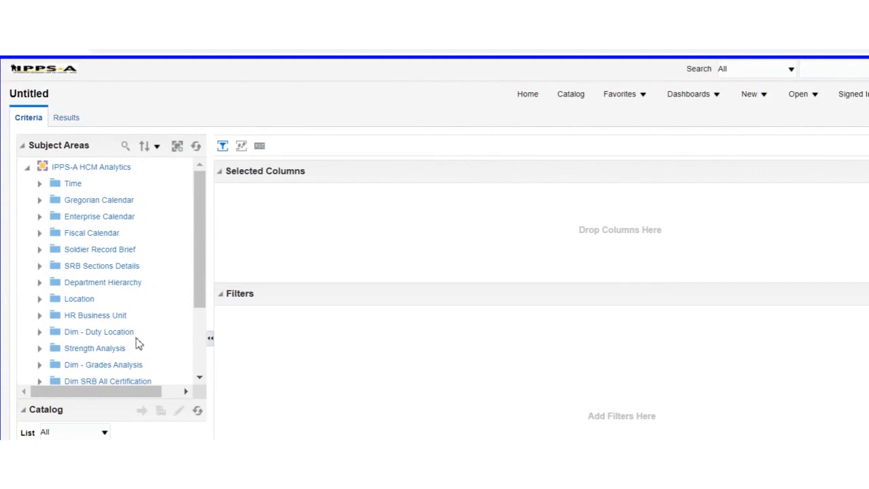
left_click_drag(139, 334, 145, 355)
left_click(192, 343)
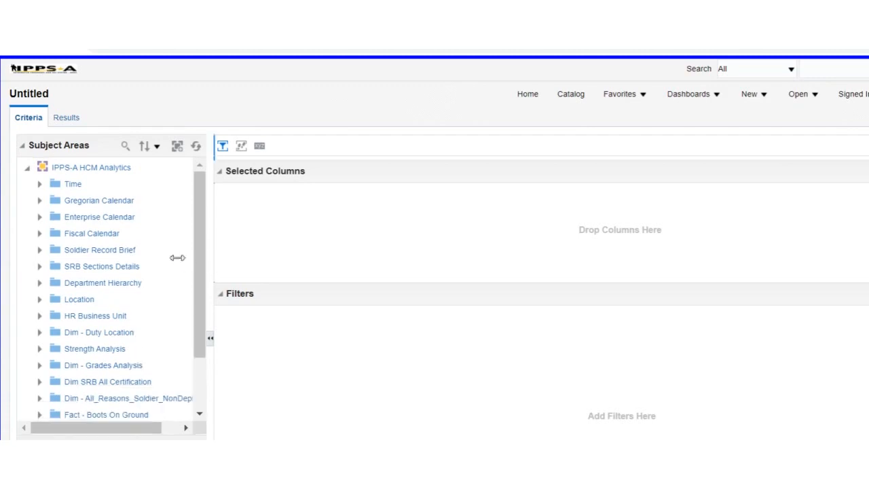
left_click_drag(177, 257, 222, 259)
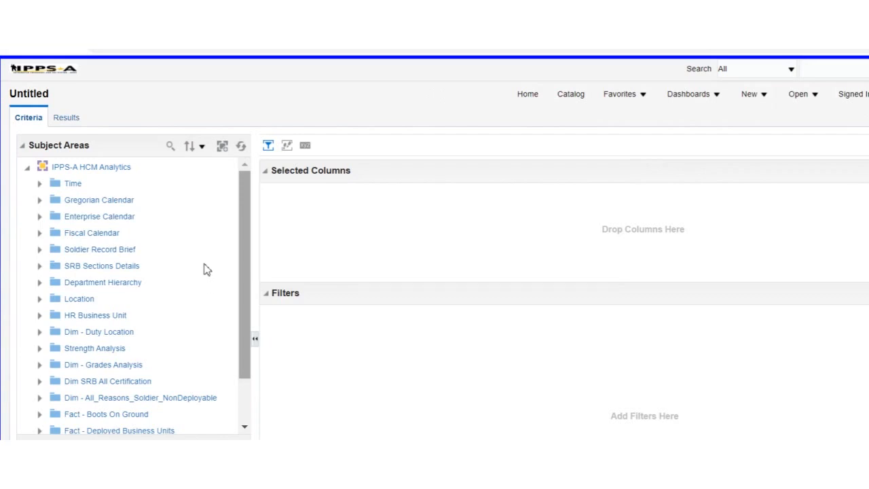
scroll(205, 272, "down", 2)
scroll(209, 343, "up", 2)
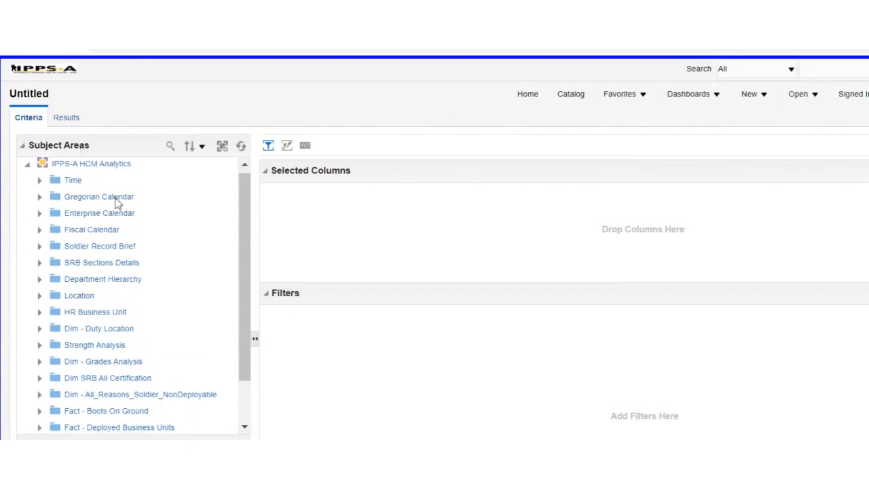
scroll(116, 204, "down", 2)
scroll(116, 210, "up", 2)
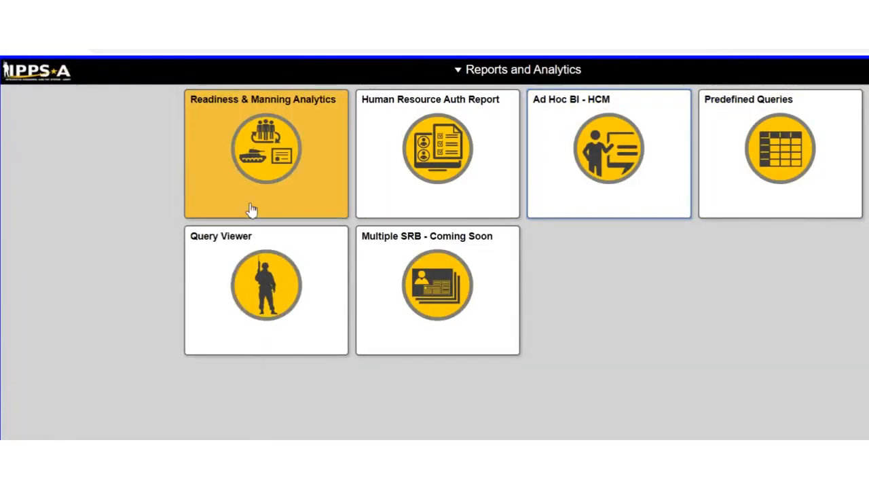
Step: Open Query Viewer from Reports and Analytics and search for query names beginning with "fmd"
left_click(214, 241)
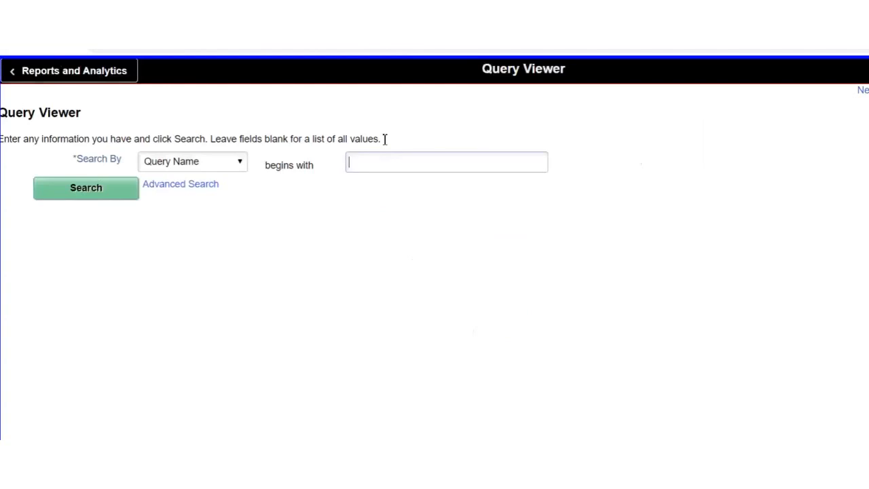
type("fmd")
key("Return")
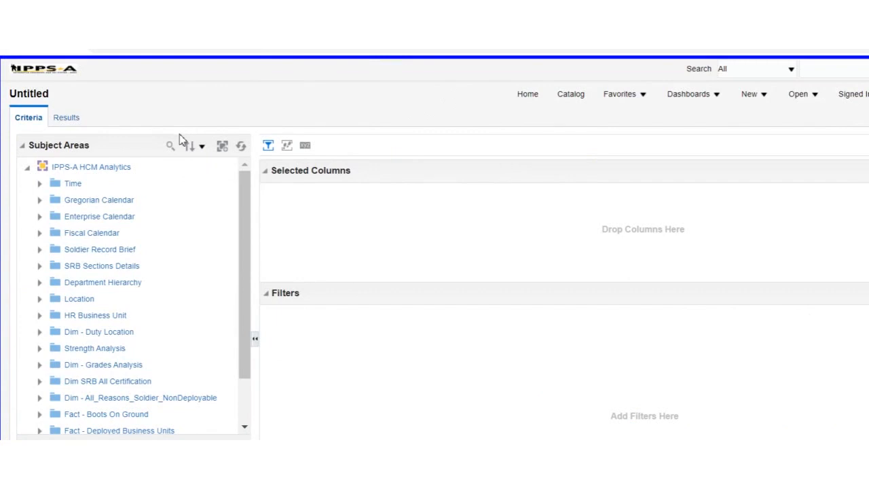
Step: Back in the Ad Hoc BI analysis, widen the Subject Areas pane and expand Strength Analysis and its Fact Position Strength Snapshot Metrics folder
left_click_drag(229, 177, 245, 177)
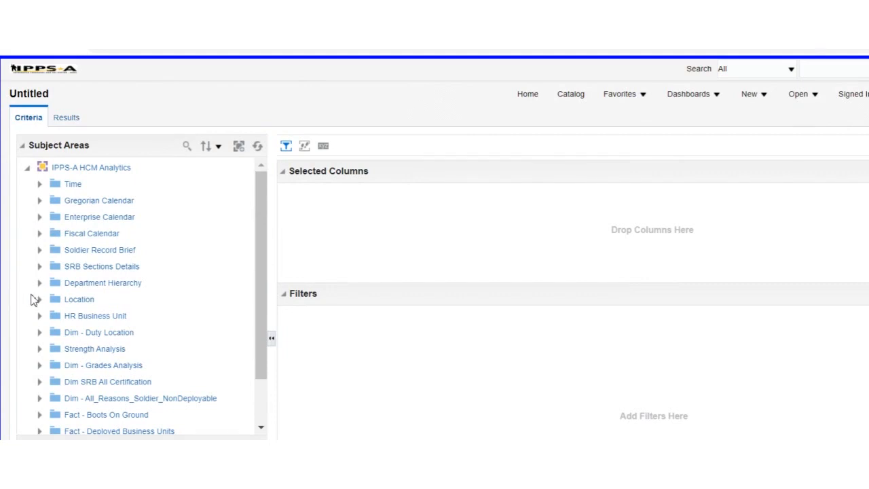
left_click(39, 349)
scroll(61, 277, "down", 3)
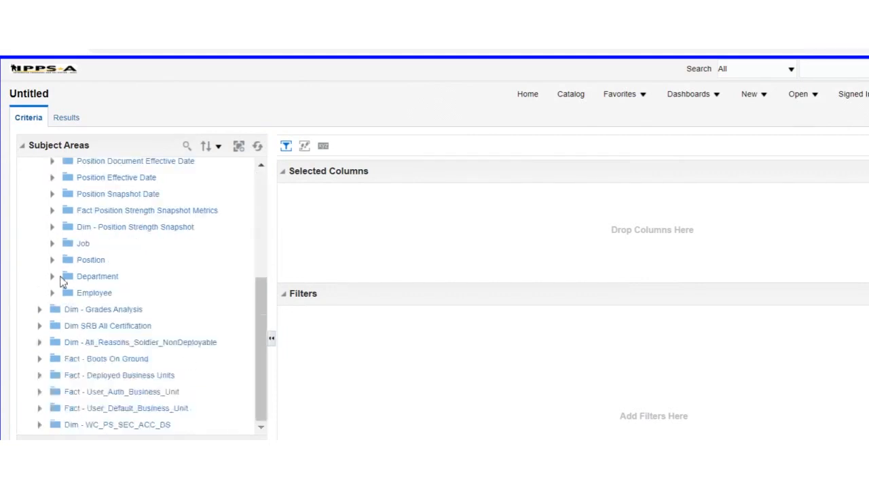
scroll(35, 194, "up", 3)
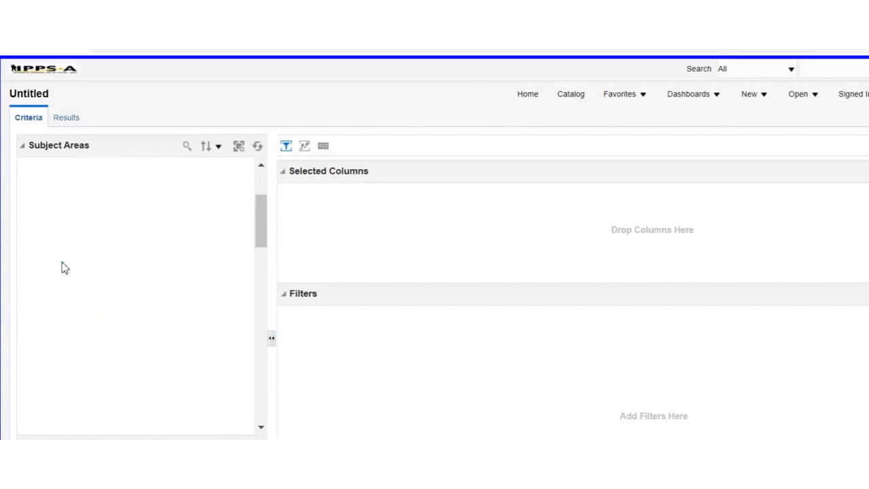
Step: Examine the strength, slotting and component count measures listed under Fact Position Strength Snapshot Metrics
scroll(88, 267, "down", 3)
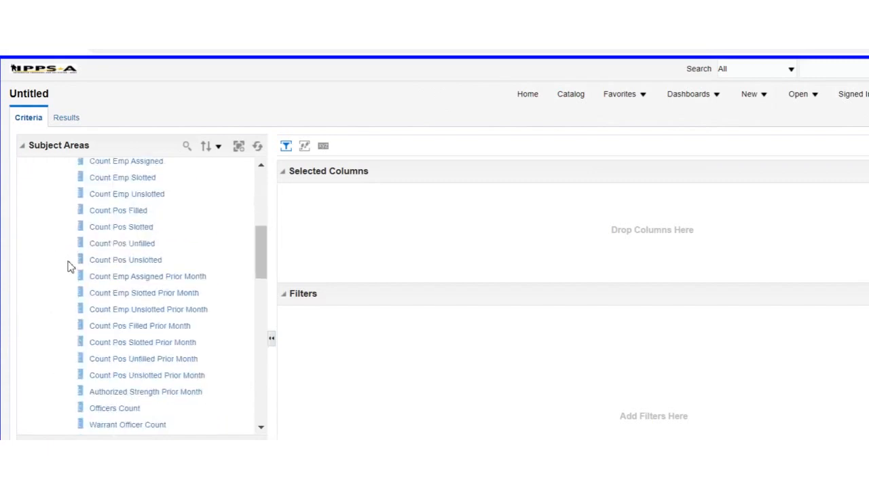
scroll(68, 266, "down", 2)
scroll(68, 266, "up", 5)
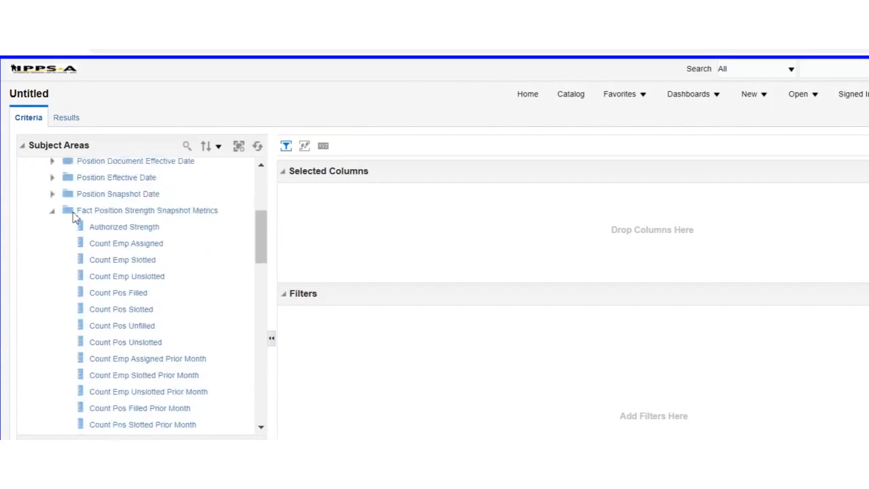
scroll(77, 240, "down", 5)
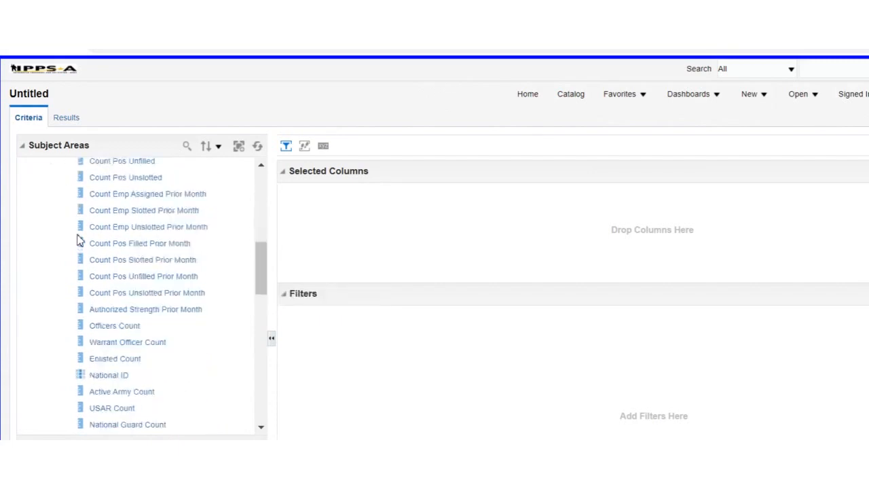
scroll(80, 242, "down", 3)
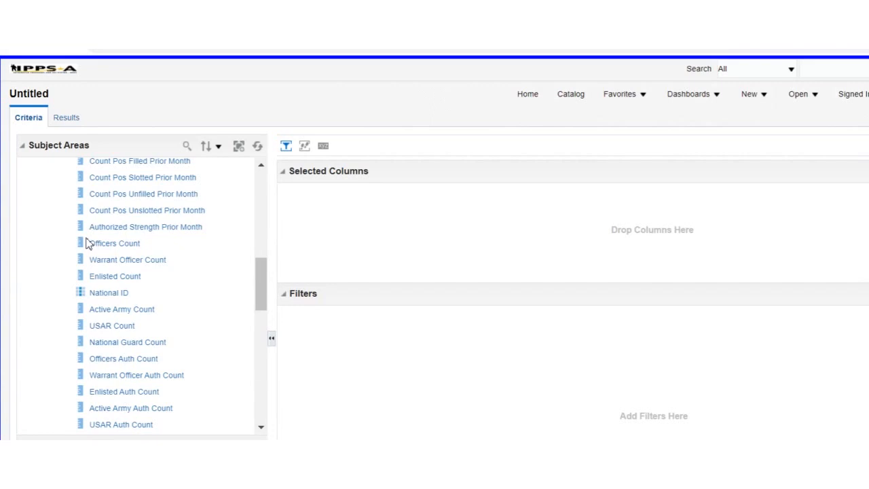
scroll(116, 242, "up", 3)
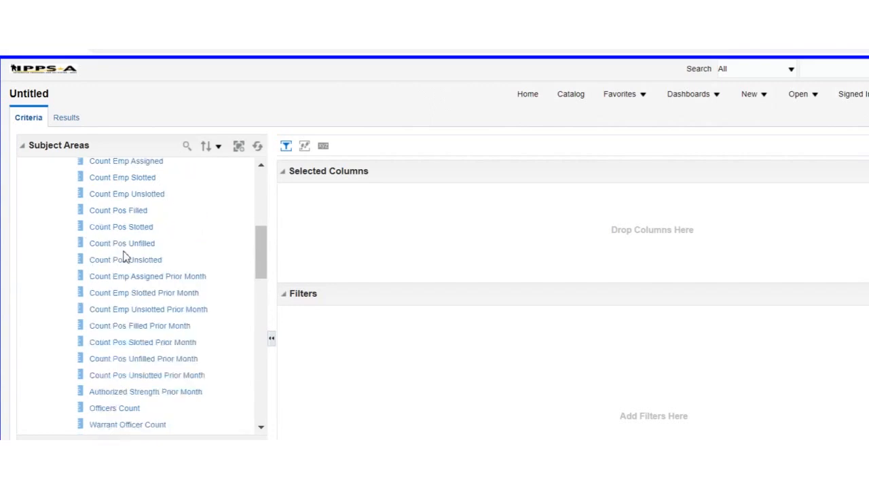
scroll(119, 256, "up", 3)
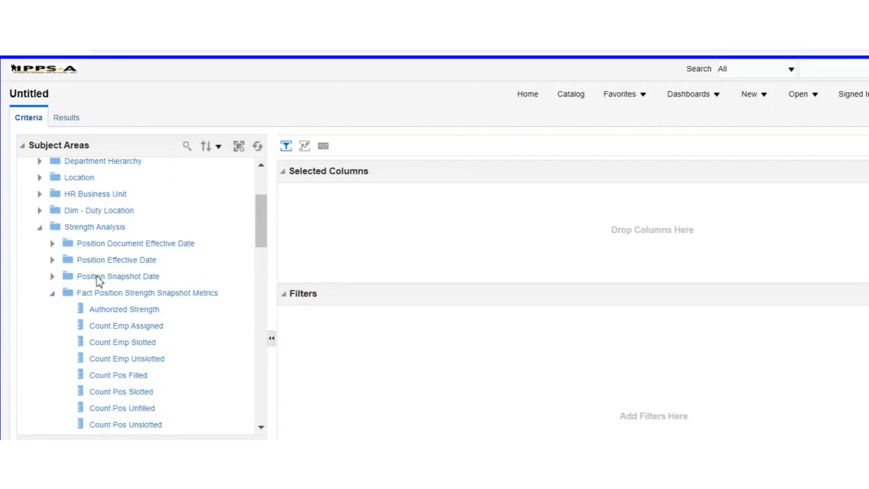
scroll(68, 299, "down", 10)
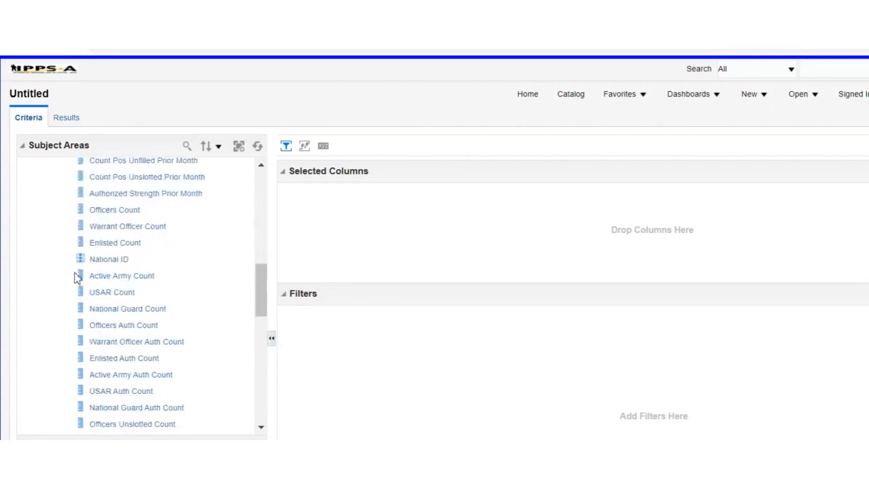
scroll(77, 277, "up", 1)
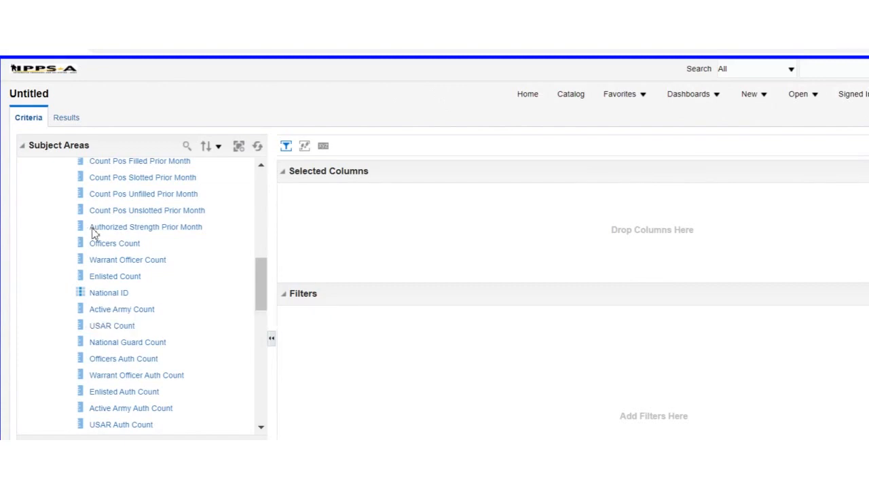
scroll(99, 231, "up", 5)
scroll(96, 231, "up", 3)
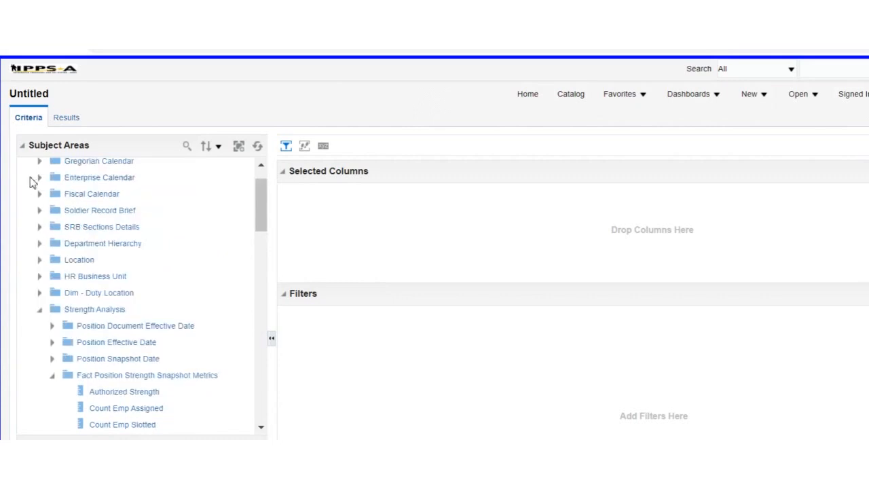
Step: Expand Member Information under Soldier Record Brief and look through its rank, service and branch fields
left_click(40, 210)
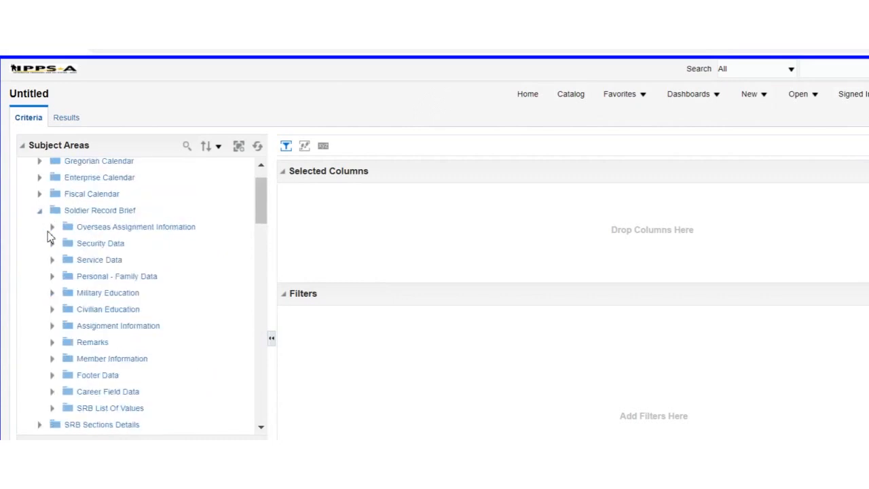
left_click(53, 358)
scroll(114, 329, "down", 1)
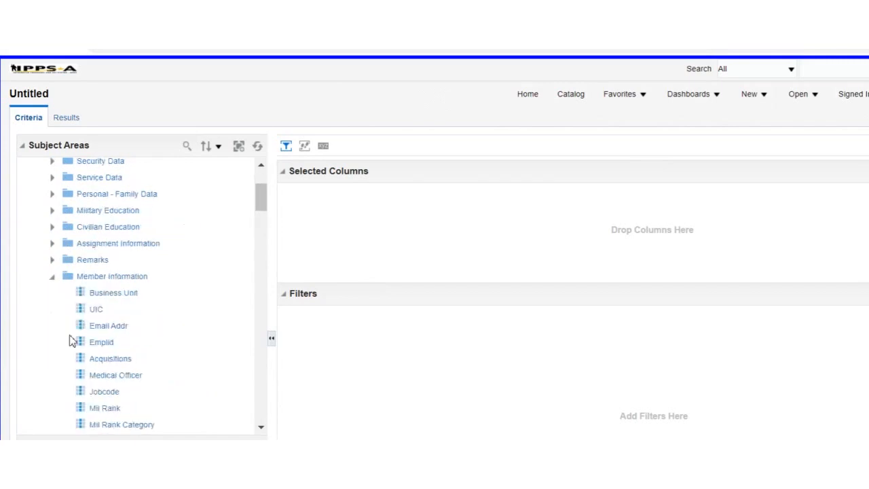
scroll(85, 309, "down", 2)
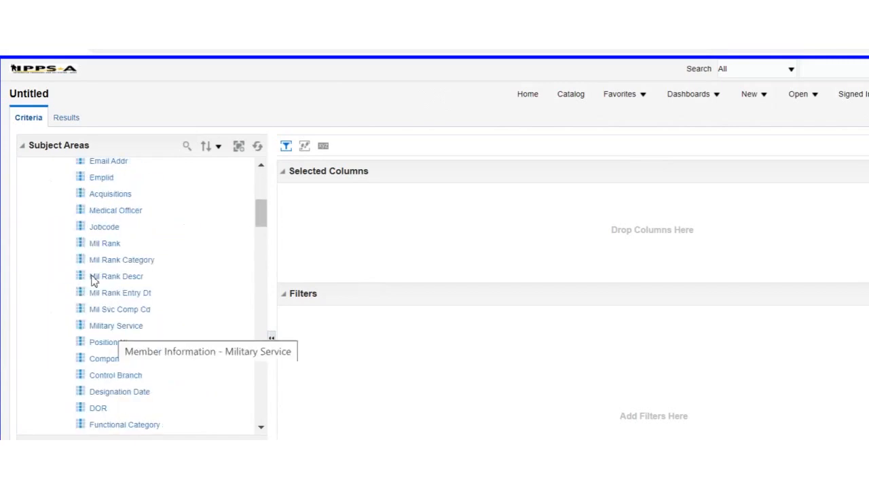
scroll(75, 291, "down", 1)
scroll(74, 290, "down", 3)
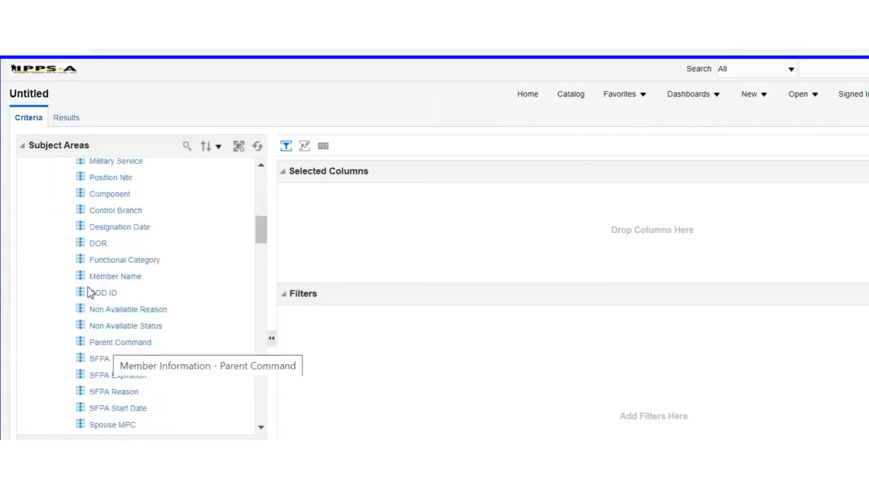
scroll(87, 292, "up", 2)
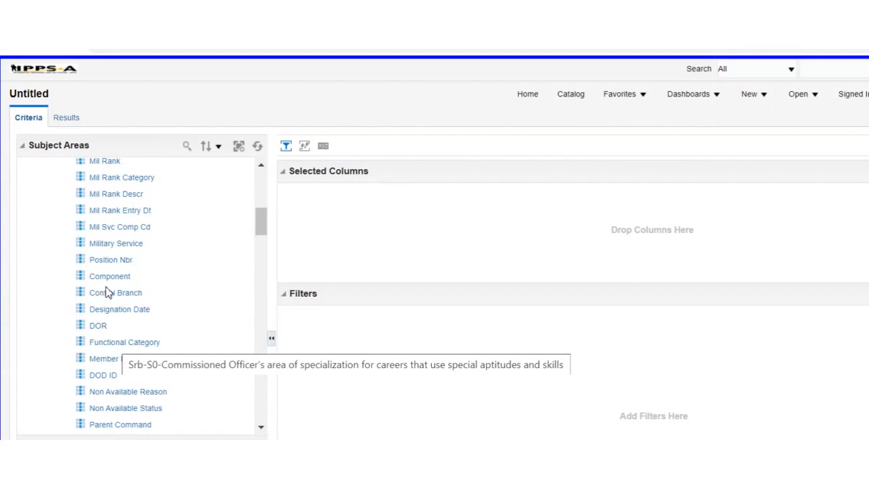
Step: Review the rest of the expanded subject areas, from the Member Information fields to the Strength Analysis metrics and back
scroll(108, 289, "down", 3)
scroll(109, 289, "down", 3)
scroll(109, 291, "down", 10)
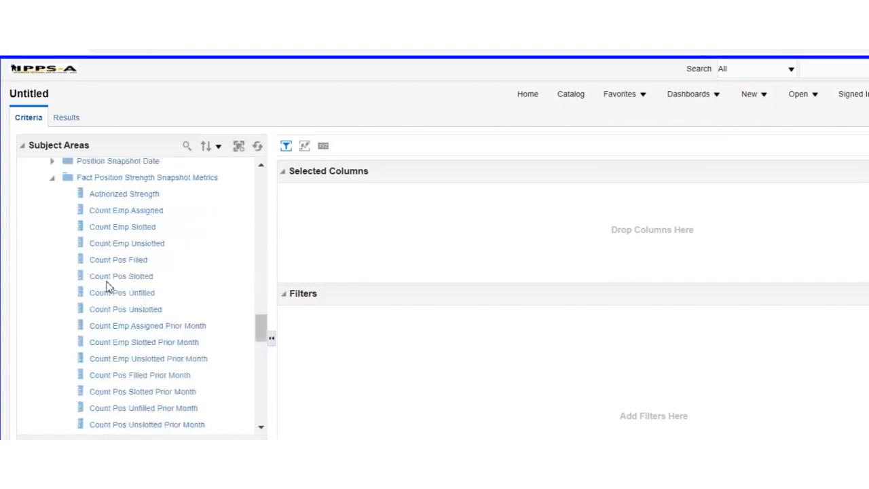
scroll(112, 285, "down", 5)
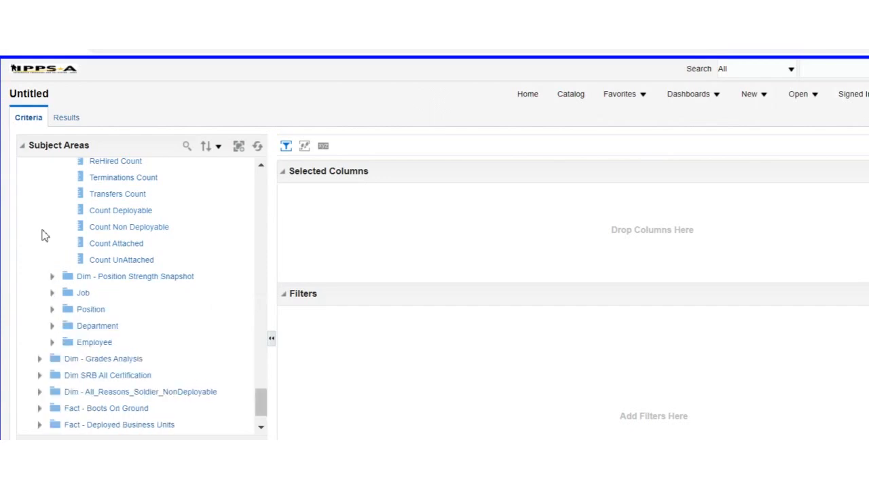
scroll(42, 231, "up", 10)
scroll(73, 213, "up", 10)
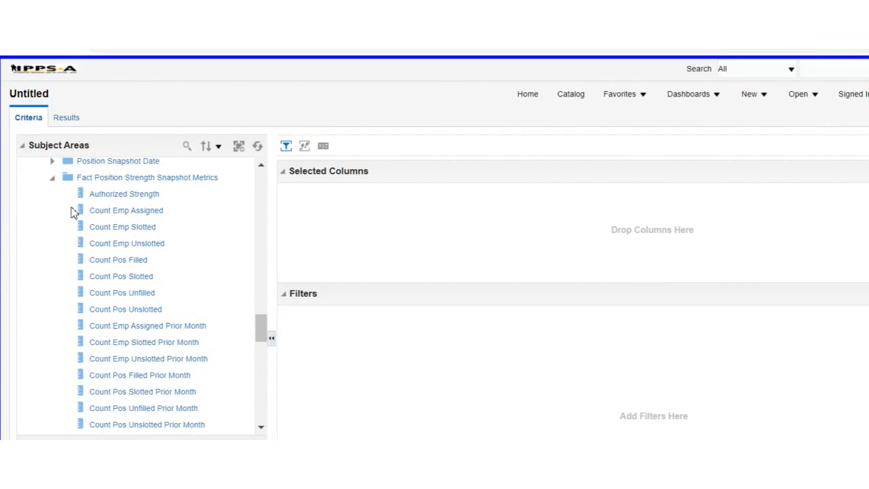
scroll(74, 211, "up", 10)
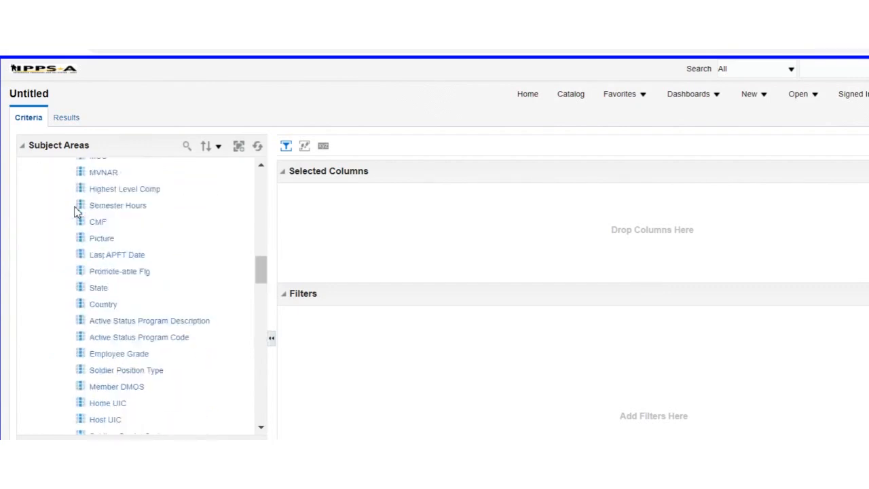
scroll(76, 212, "up", 10)
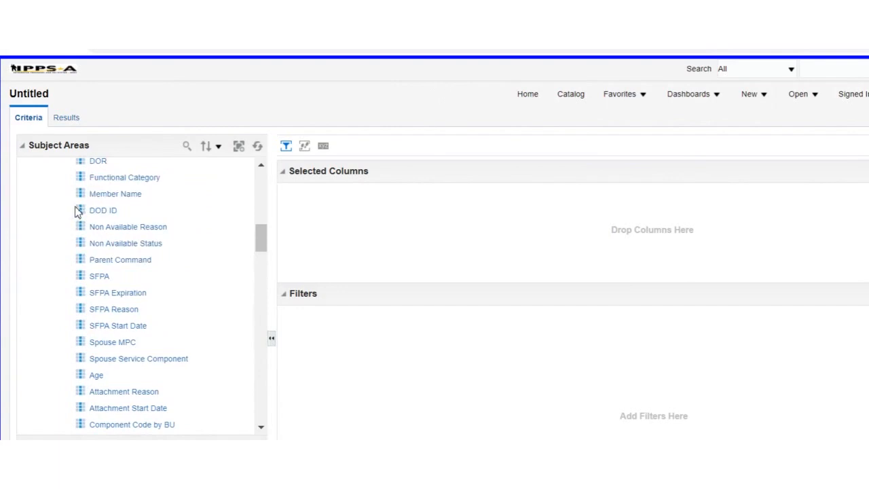
Step: Add the DOD ID, Business Unit and Emplid fields from Member Information to the analysis columns, with Business Unit placed before DOD ID
scroll(76, 212, "up", 3)
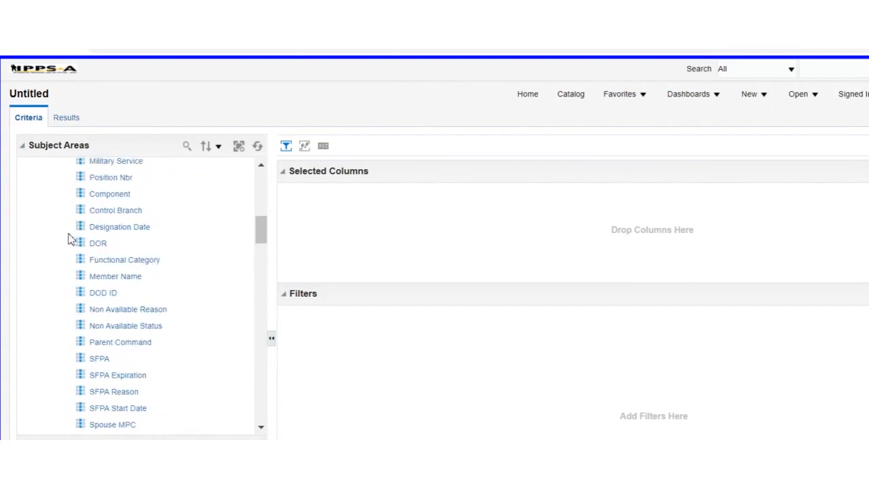
left_click_drag(102, 293, 293, 204)
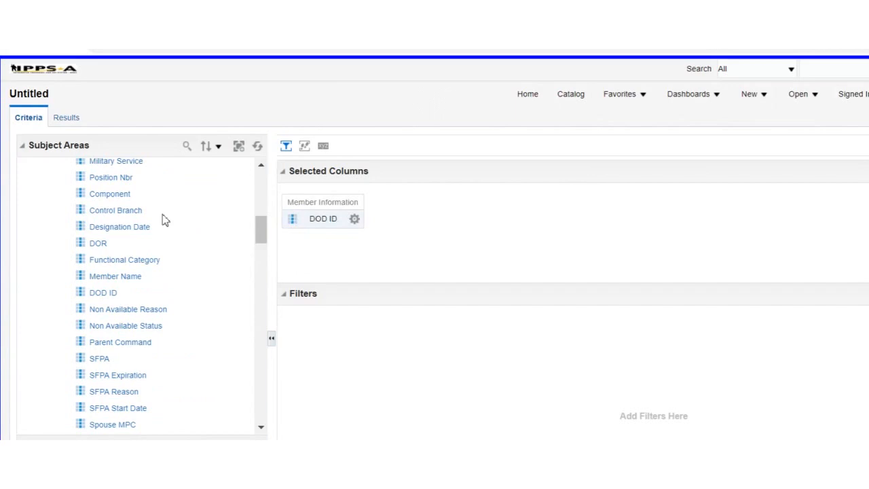
scroll(163, 219, "up", 5)
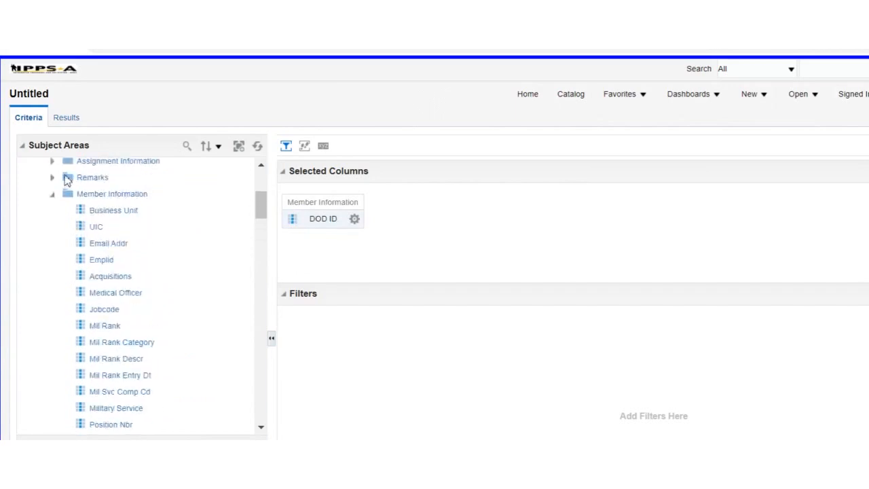
left_click_drag(113, 210, 254, 196)
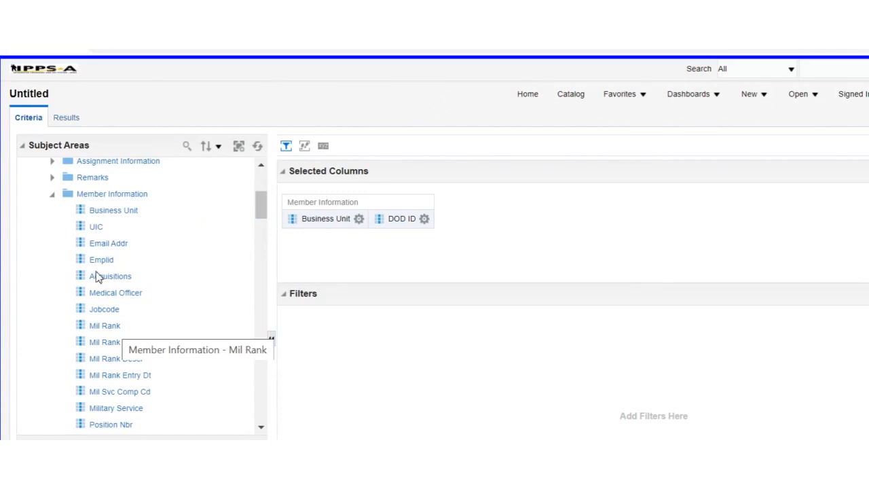
scroll(99, 277, "down", 3)
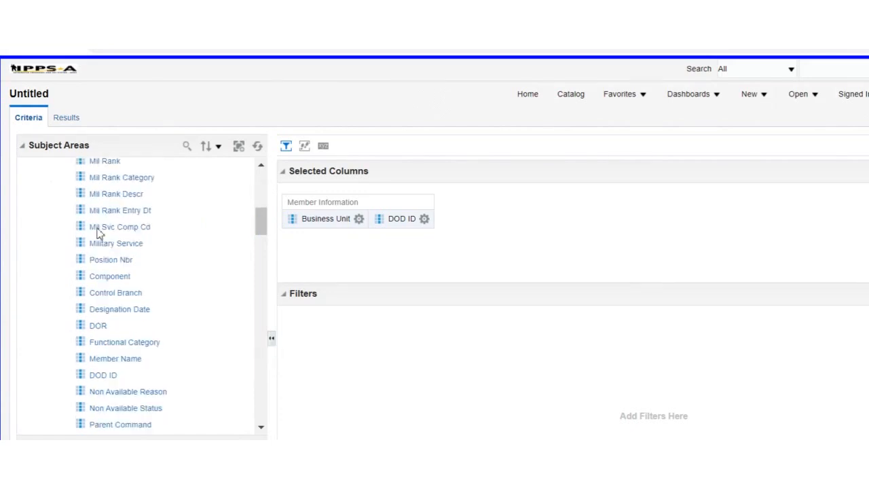
scroll(99, 233, "up", 3)
double_click(102, 259)
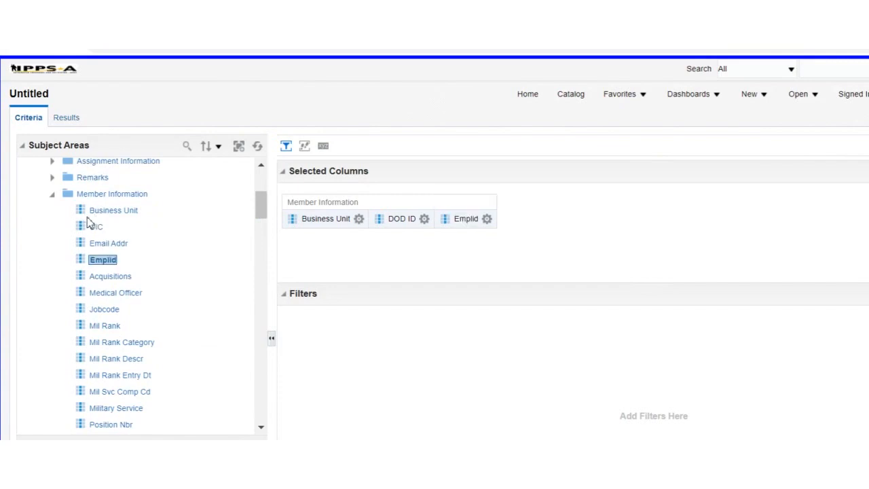
Step: Search the subject areas for "last" and add S02 Last Eval Dt and Last APFT Date as the final columns
scroll(190, 173, "up", 4)
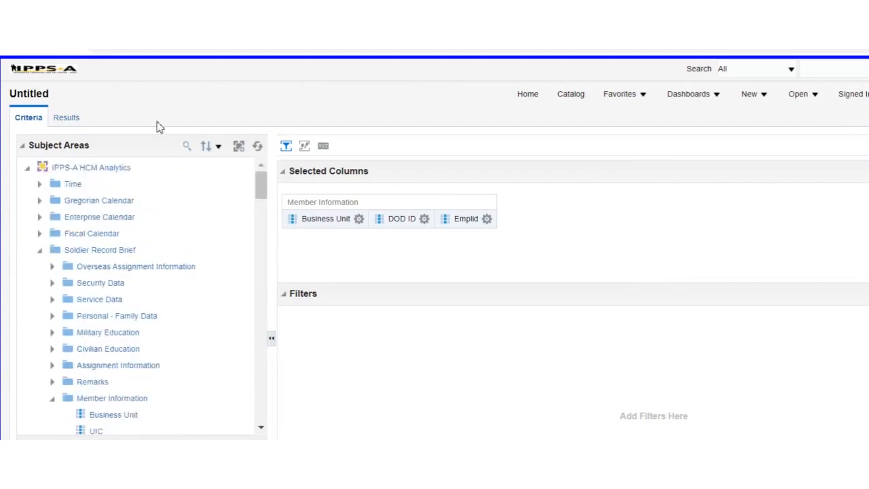
left_click(187, 146)
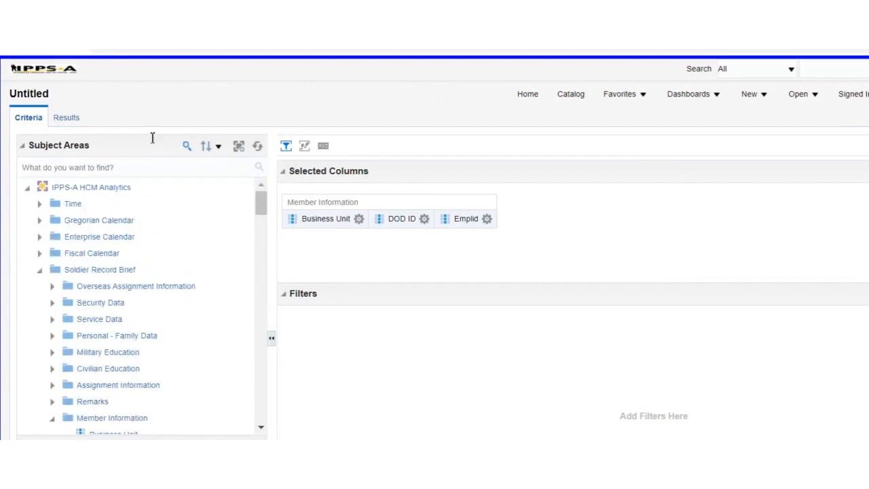
left_click(180, 167)
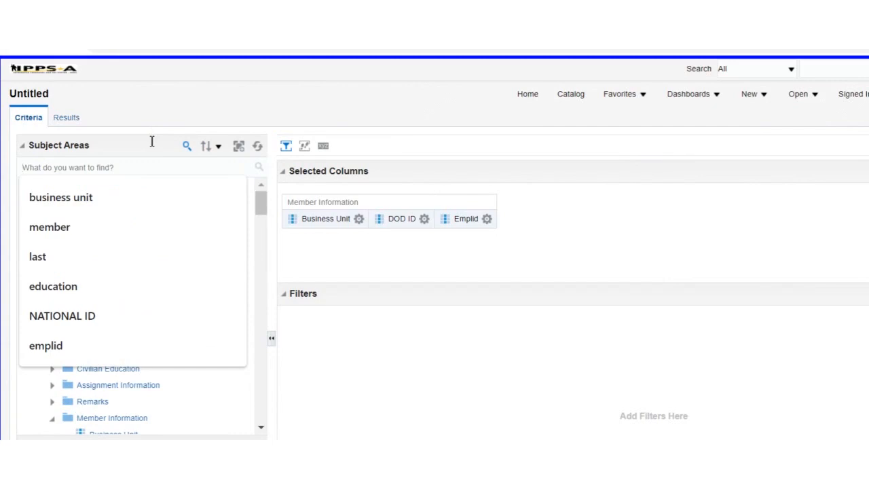
type("last")
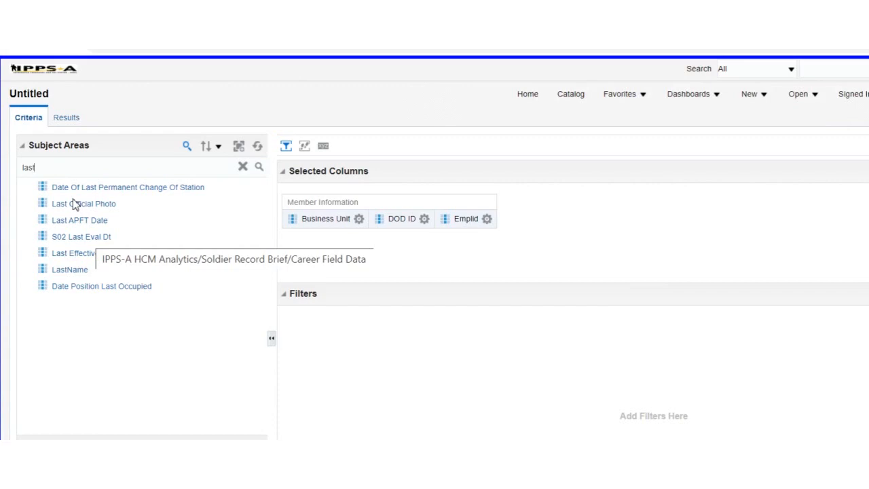
left_click_drag(81, 236, 446, 183)
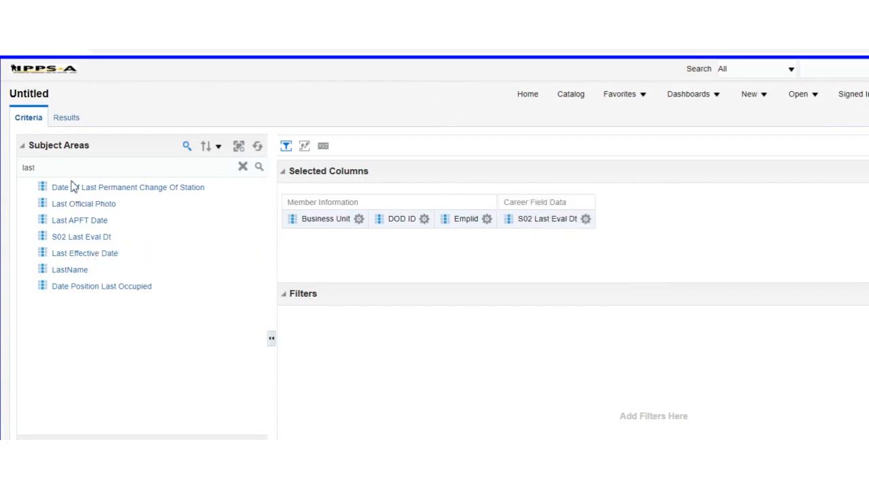
left_click_drag(80, 220, 482, 198)
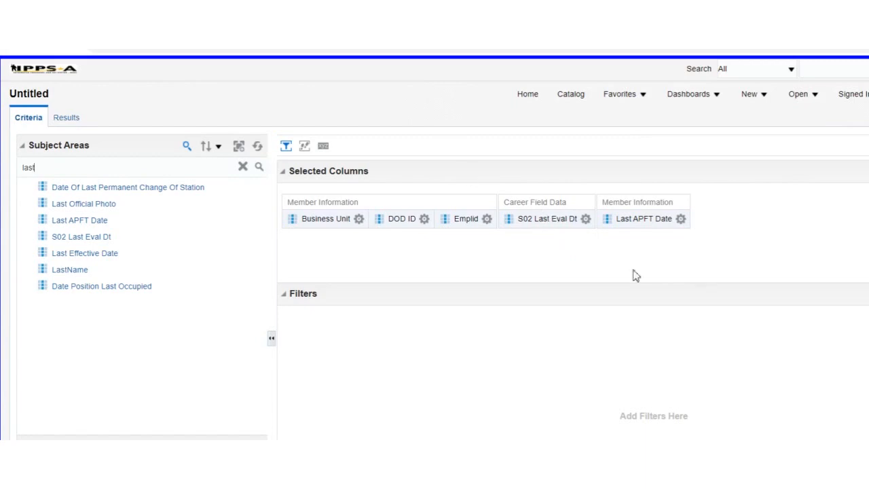
Step: Review the Business Unit column's conditional formatting, including a new condition on Last APFT Date, and its sort and filter options, without applying anything
left_click(358, 218)
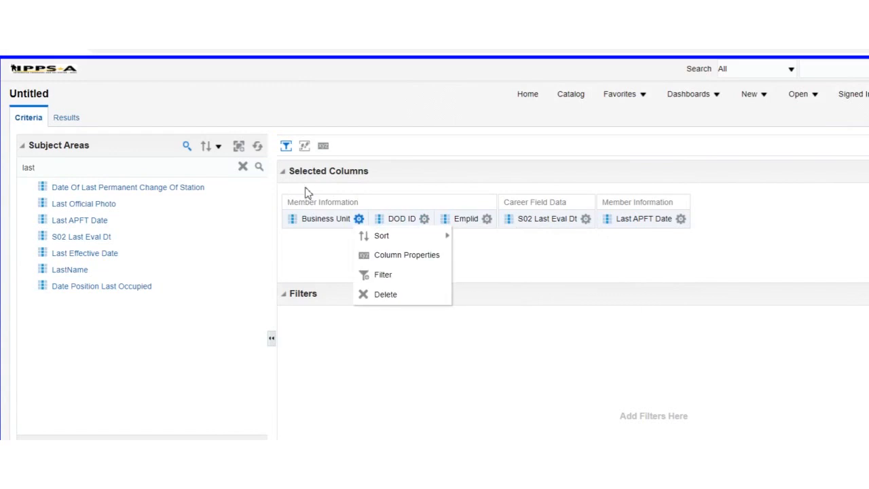
key("Return")
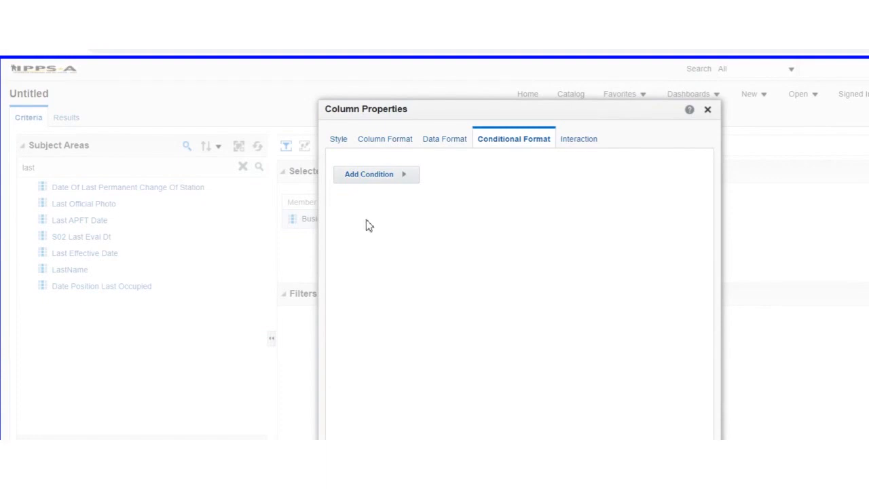
left_click(335, 174)
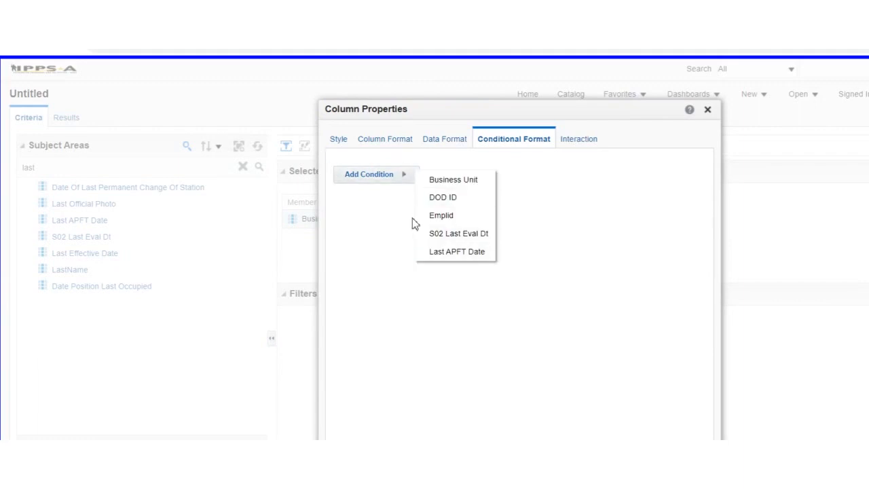
left_click(457, 251)
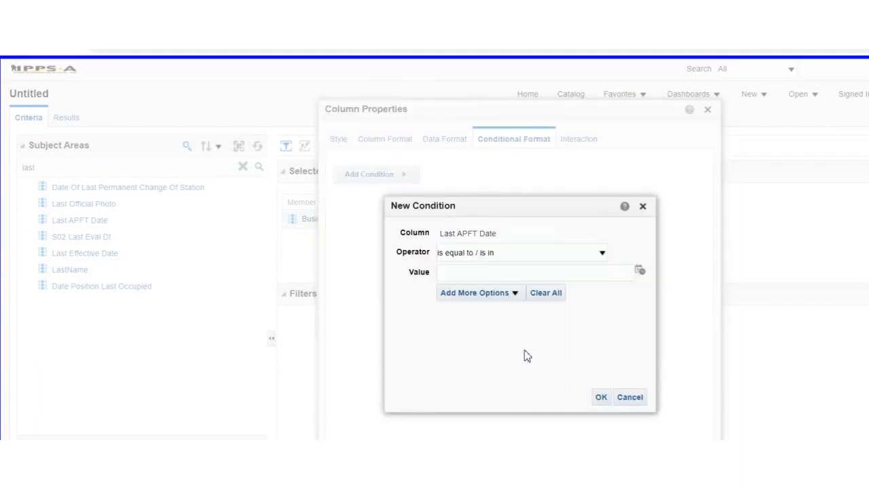
key("Escape")
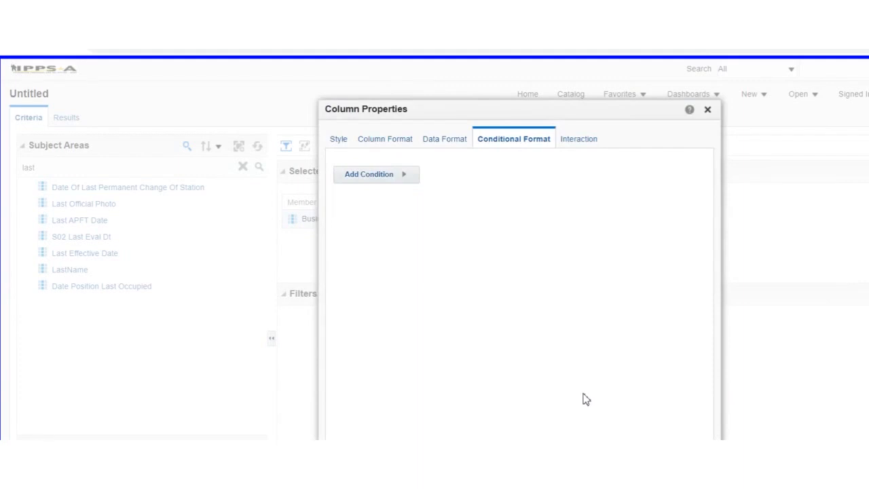
key("Escape")
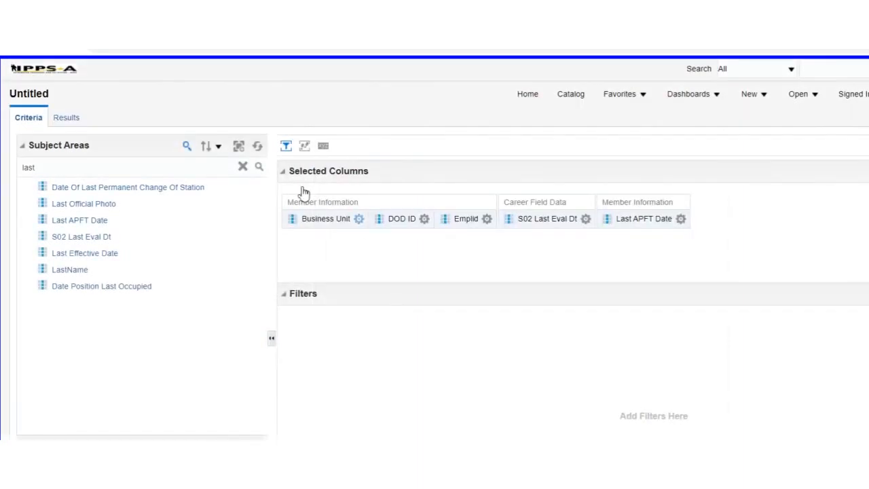
left_click(358, 219)
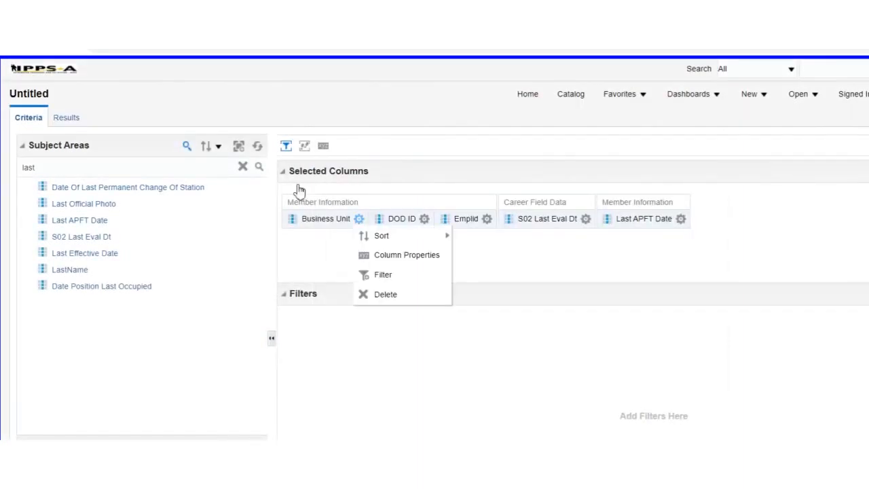
mouse_move(380, 235)
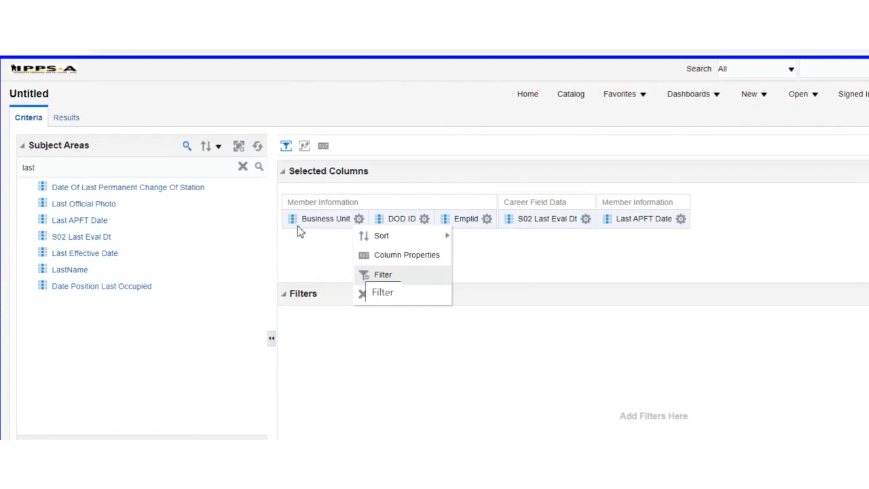
left_click(640, 280)
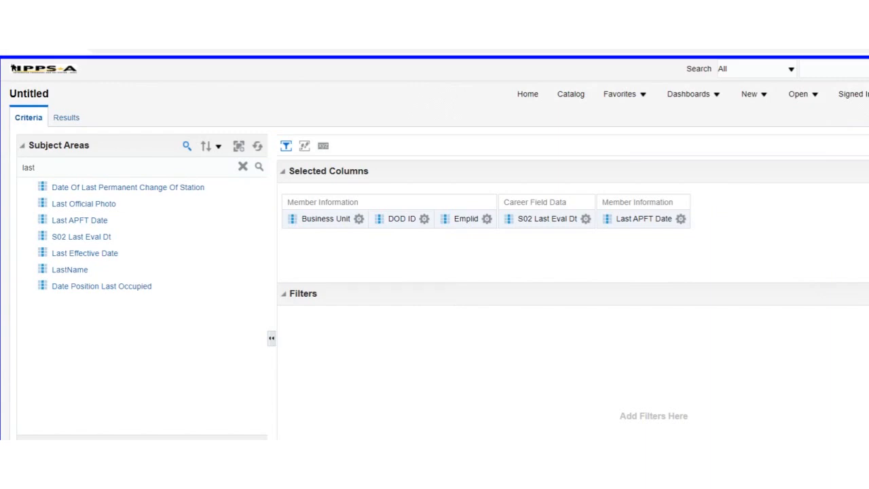
Step: Move and resize the browser window so the filter creation controls for the analysis fit on the screen
left_click_drag(754, 19, 281, 36)
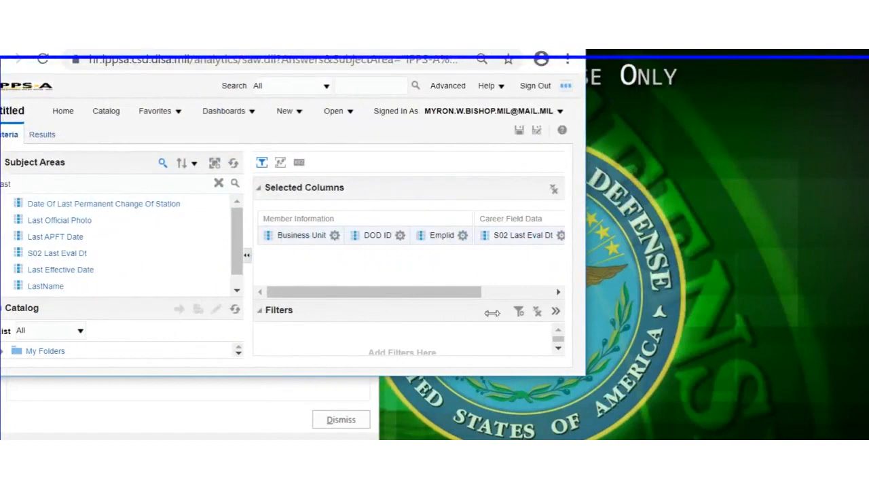
left_click_drag(493, 317, 868, 452)
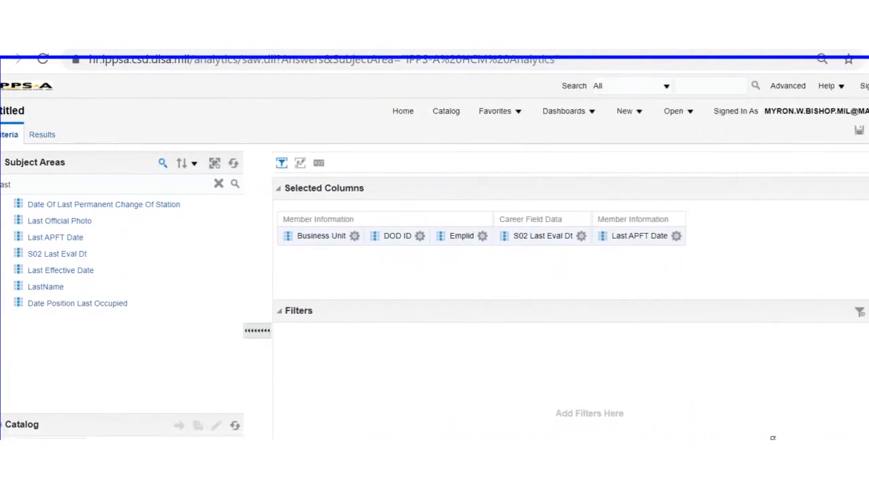
left_click_drag(768, 438, 765, 437)
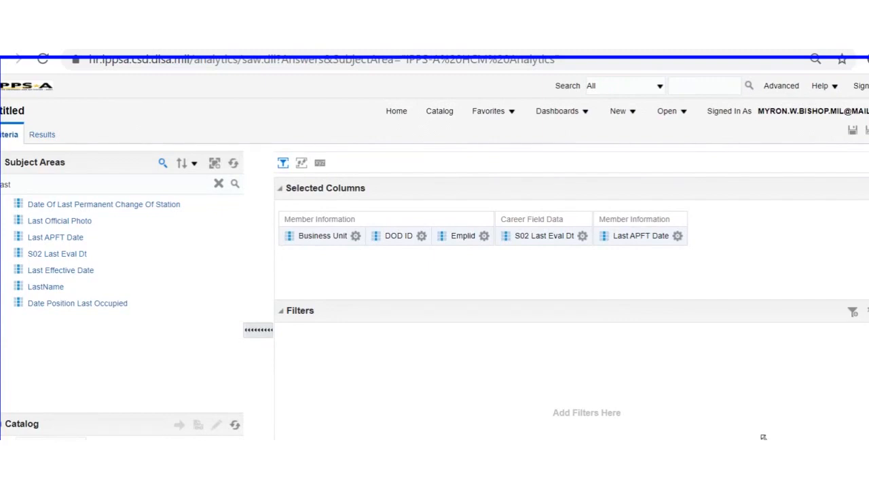
left_click_drag(760, 437, 734, 439)
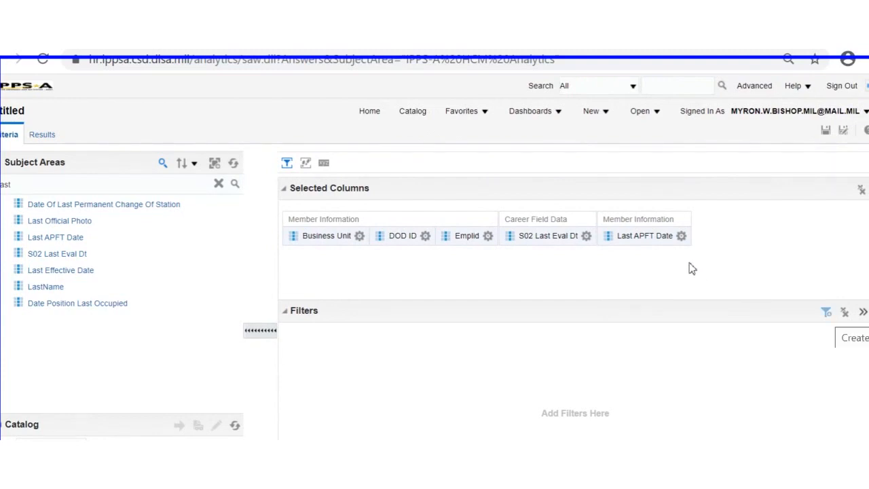
Step: Start a new filter based on a column outside the selected ones and look through the available subject area folders
left_click(826, 311)
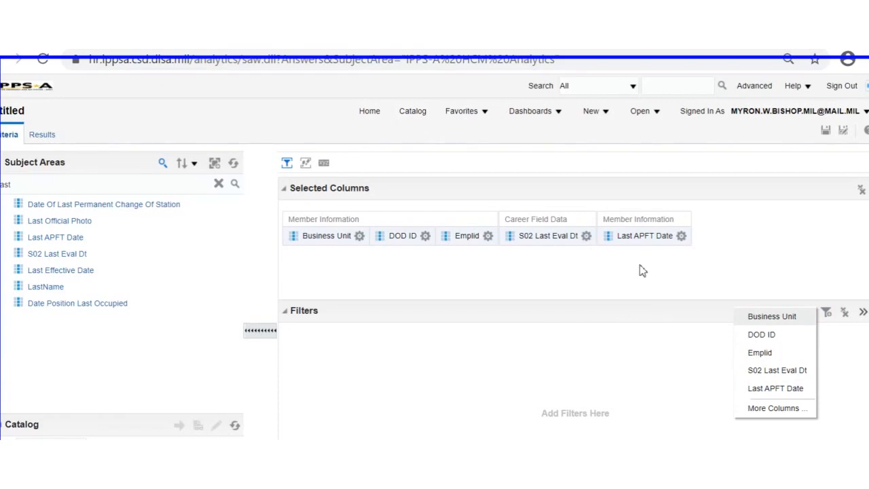
key("Up")
key("Return")
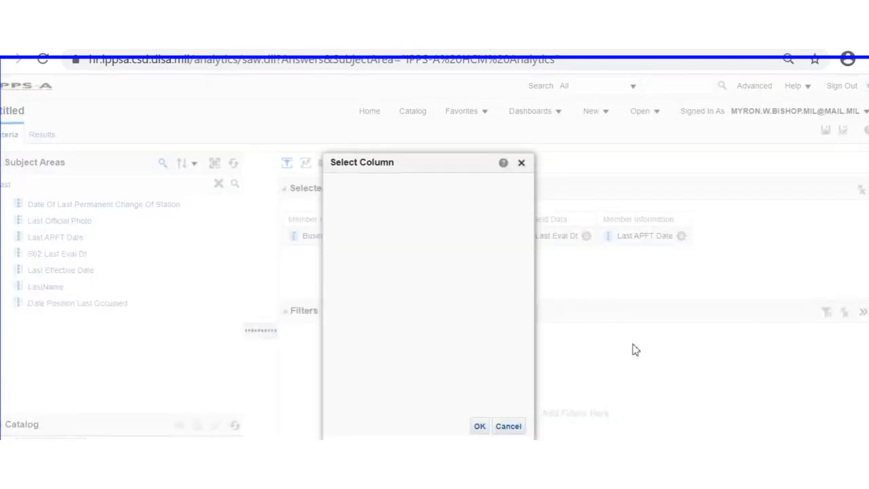
scroll(344, 248, "down", 3)
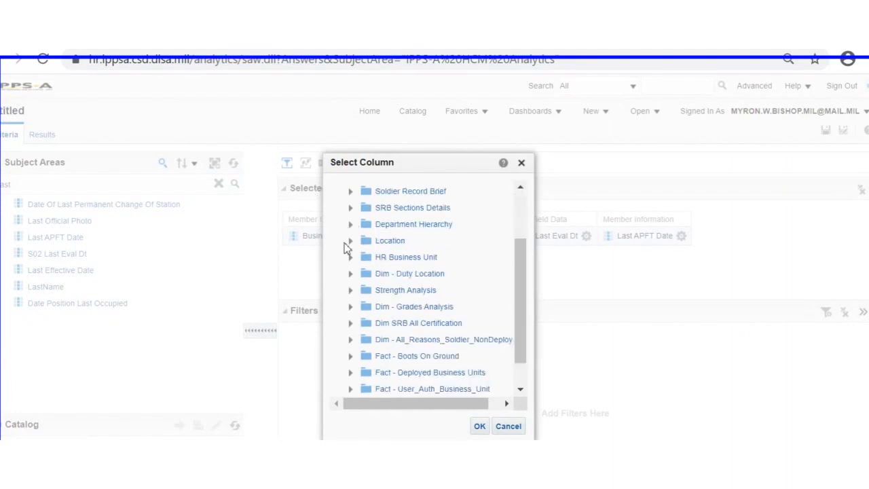
scroll(344, 248, "down", 1)
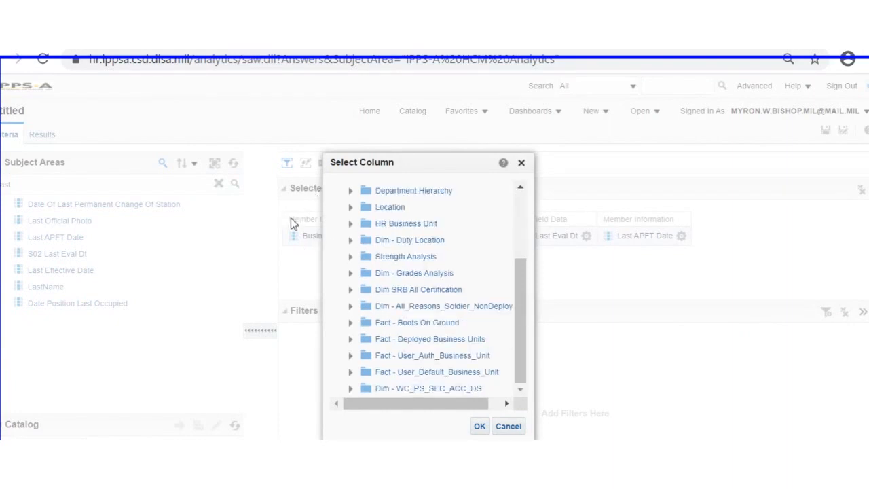
scroll(292, 221, "up", 1)
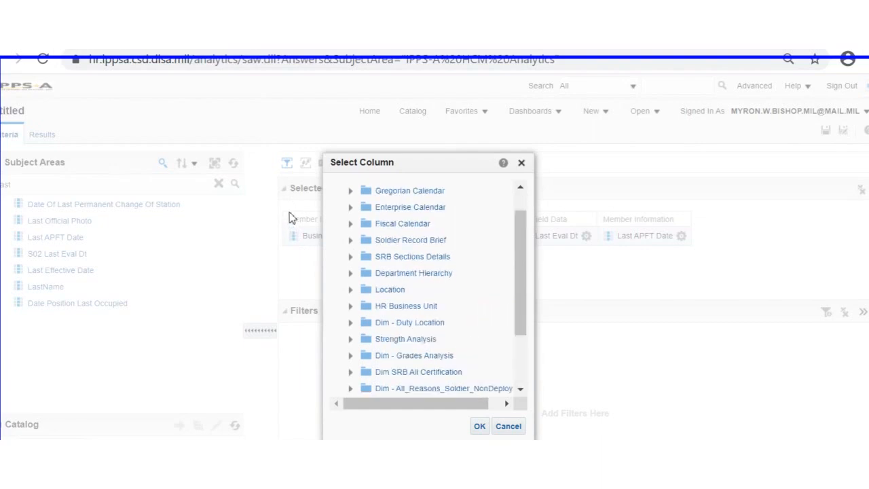
Step: Choose Active Status Program Description from the Member Information folder under Soldier Record Brief as the filter column
left_click(350, 239)
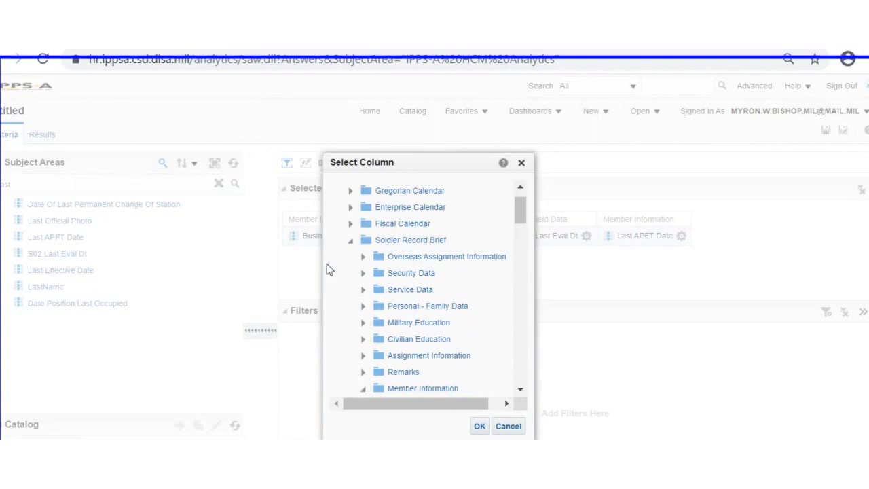
scroll(330, 267, "down", 5)
scroll(334, 209, "up", 2)
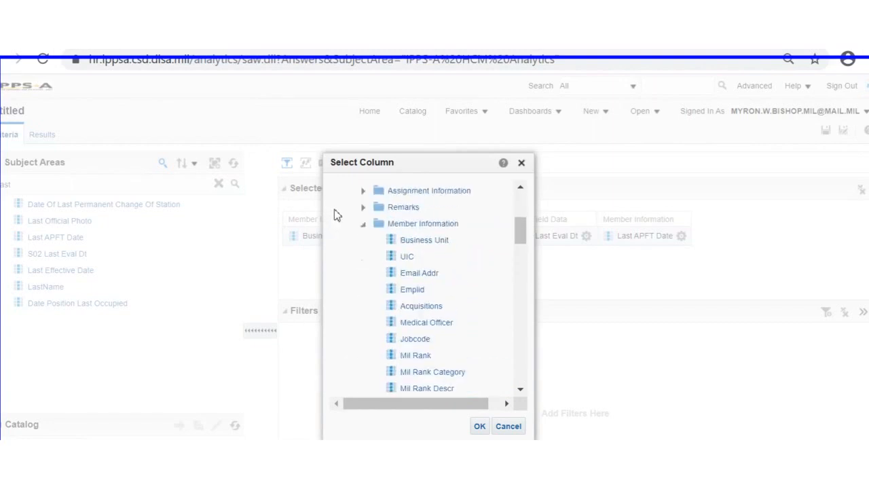
scroll(339, 215, "down", 5)
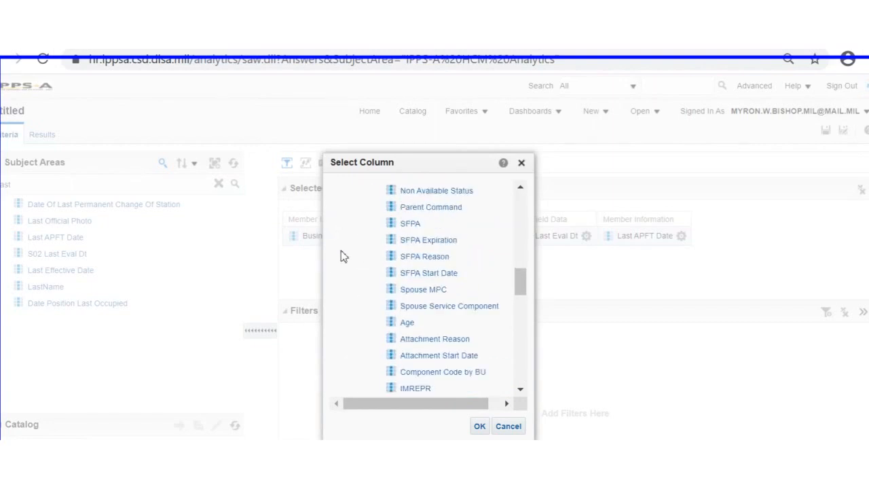
scroll(353, 281, "down", 4)
scroll(353, 281, "down", 1)
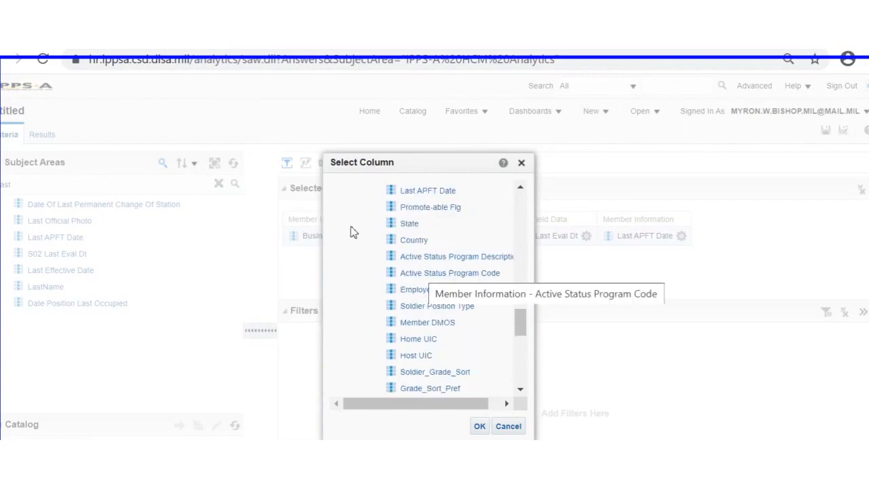
left_click(434, 257)
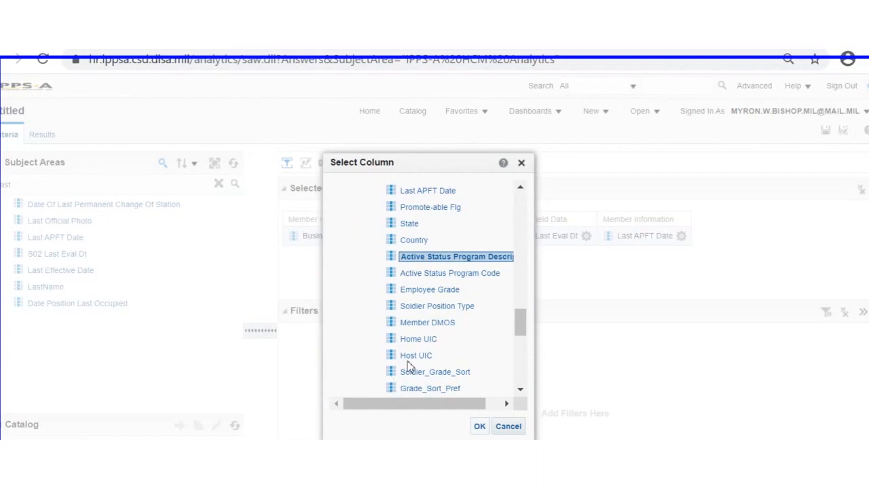
left_click(480, 426)
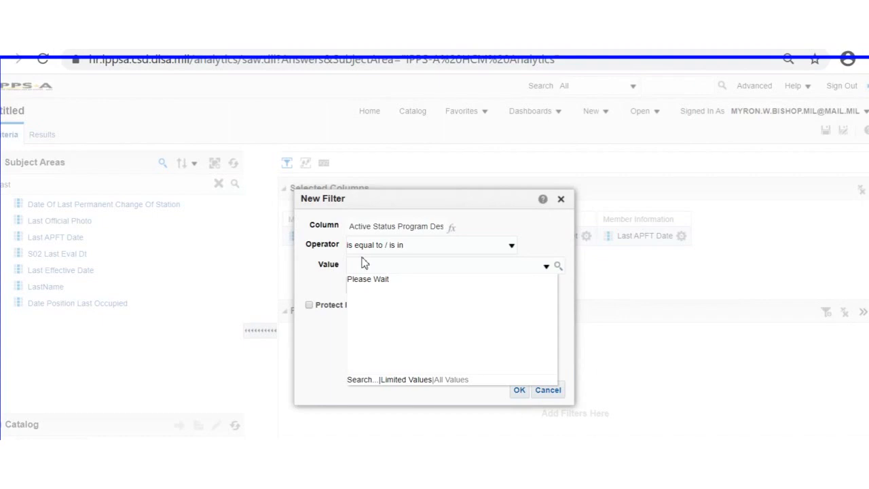
Step: Set the Active Status Program Description filter to is equal to / is in FT MAN, ST and apply it
scroll(348, 296, "down", 2)
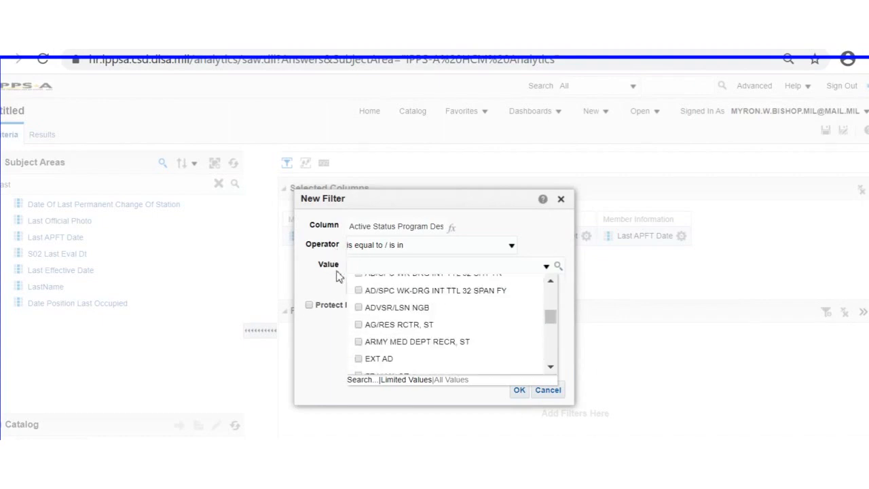
scroll(340, 278, "down", 1)
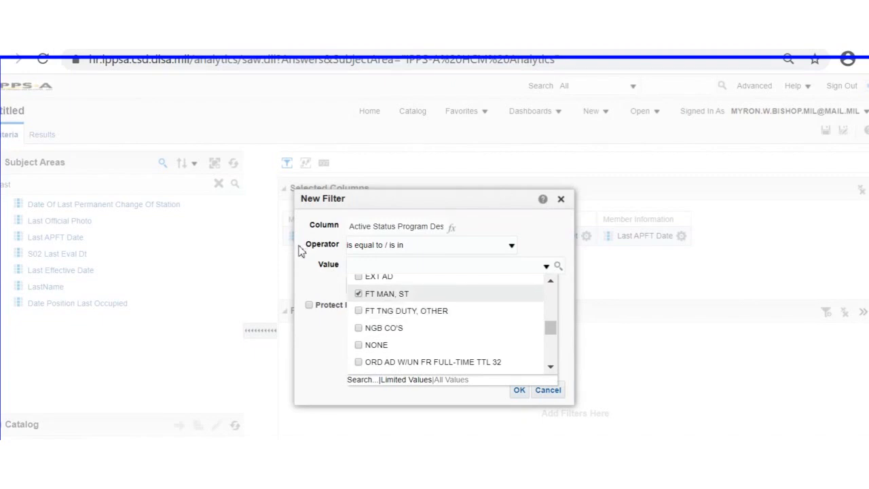
left_click(263, 297)
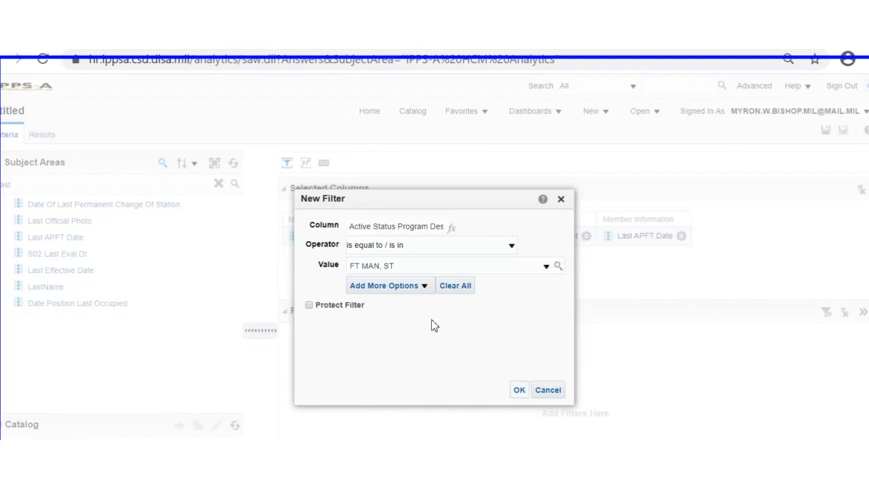
key("Return")
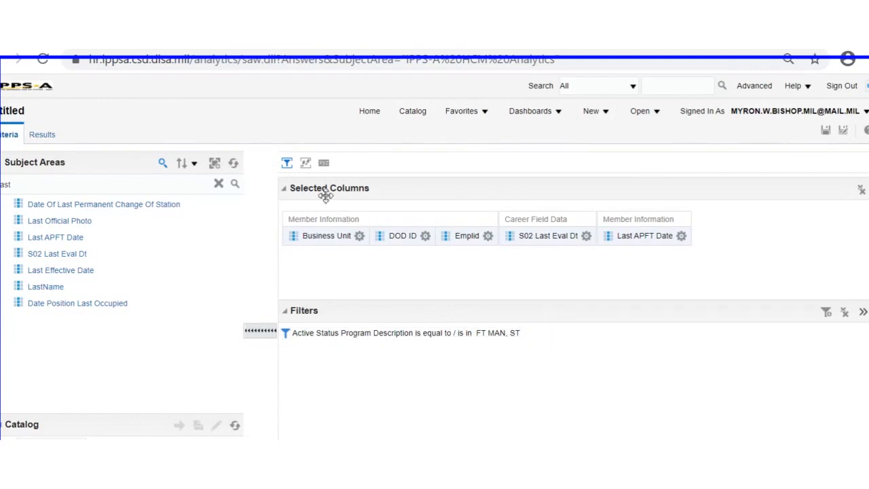
Step: Show the analysis results and move Business Unit from the table's columns into its table prompts
left_click(39, 118)
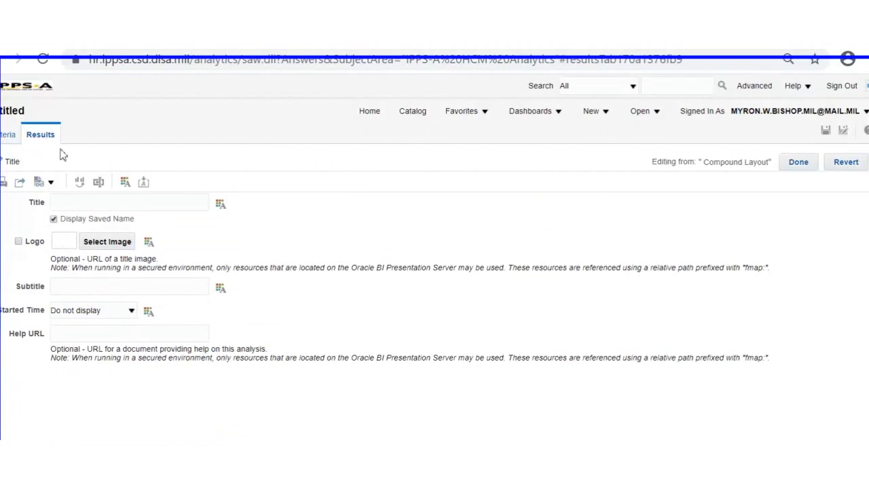
left_click(799, 162)
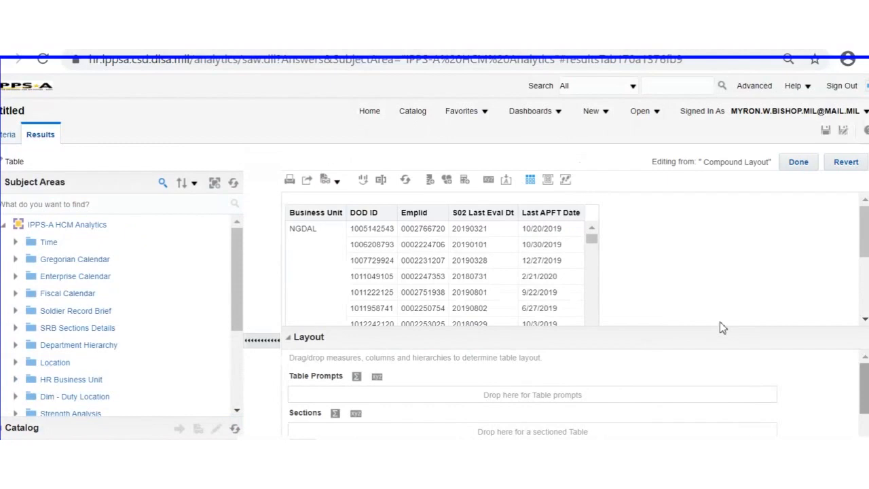
scroll(721, 339, "down", 3)
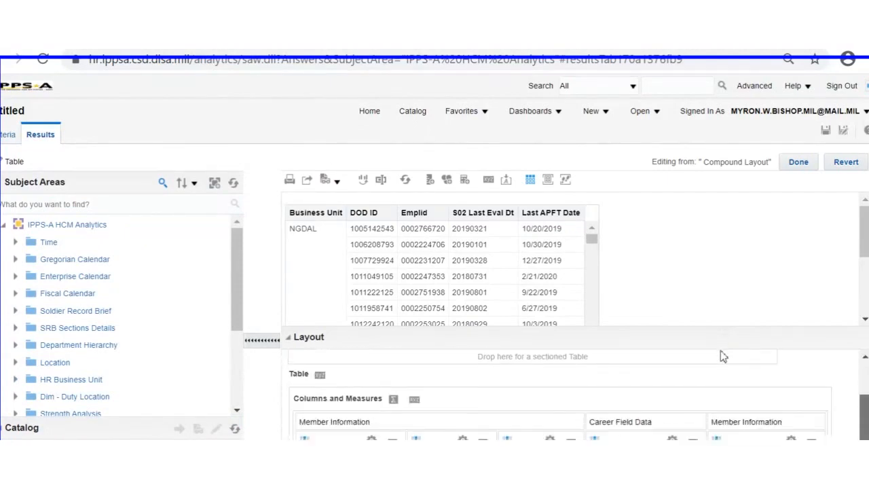
scroll(723, 360, "down", 1)
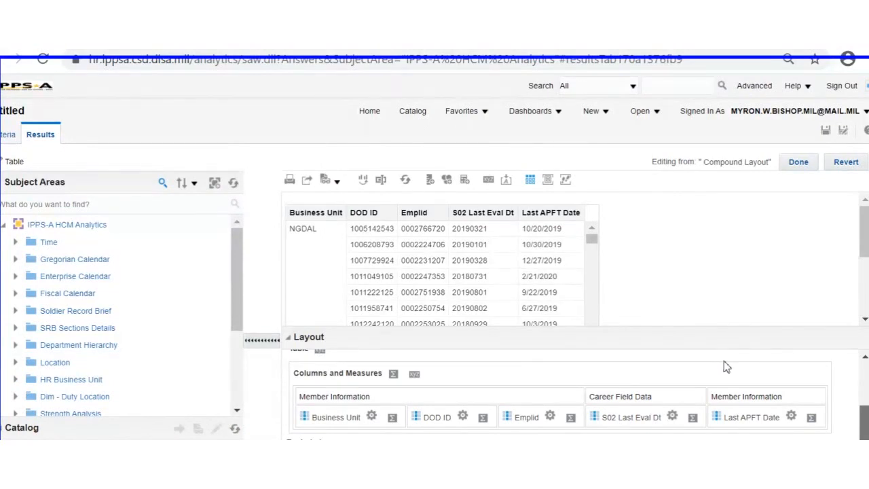
scroll(725, 363, "up", 1)
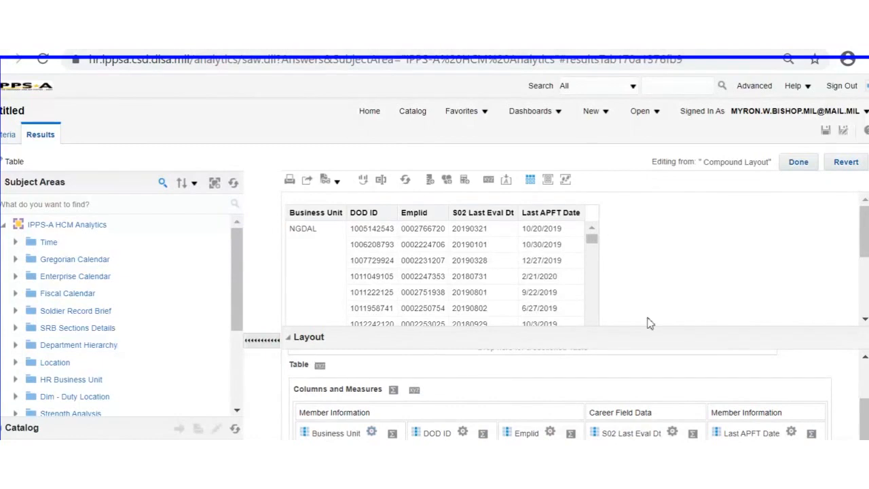
scroll(716, 359, "up", 1)
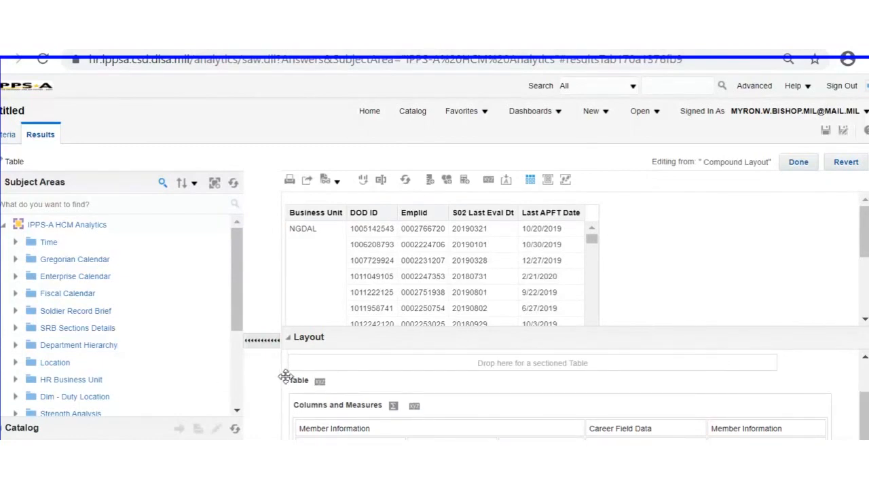
left_click_drag(286, 376, 298, 325)
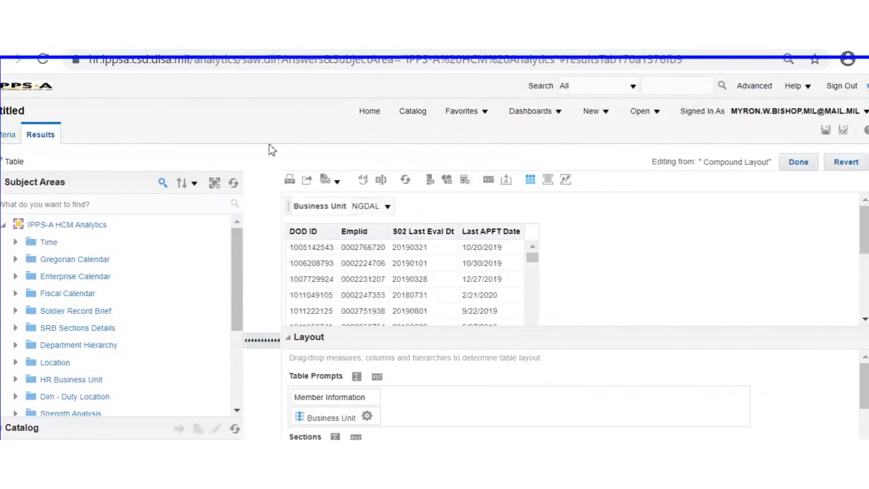
Step: Review the choices of the Business Unit prompt without changing it and finish editing the table view
left_click(387, 207)
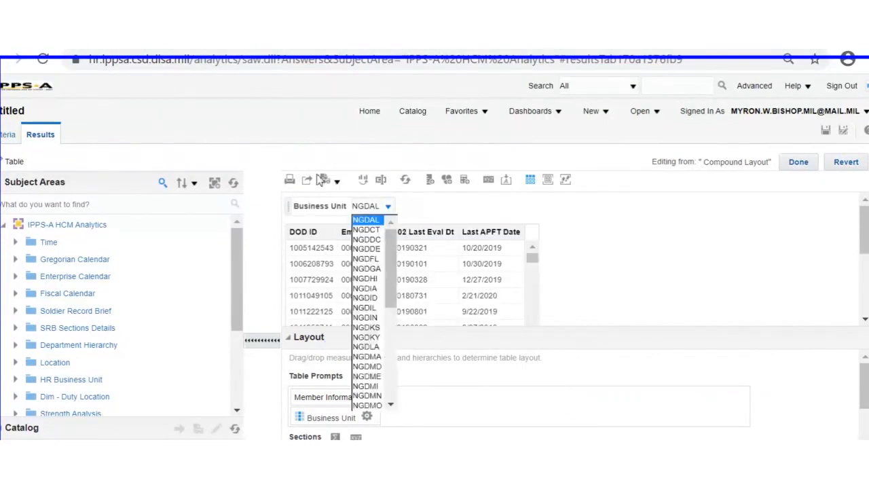
left_click(349, 363)
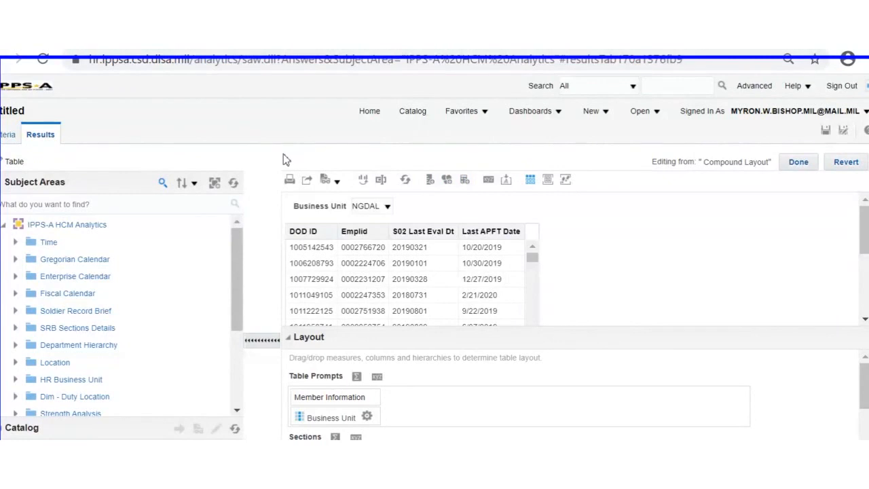
left_click(799, 162)
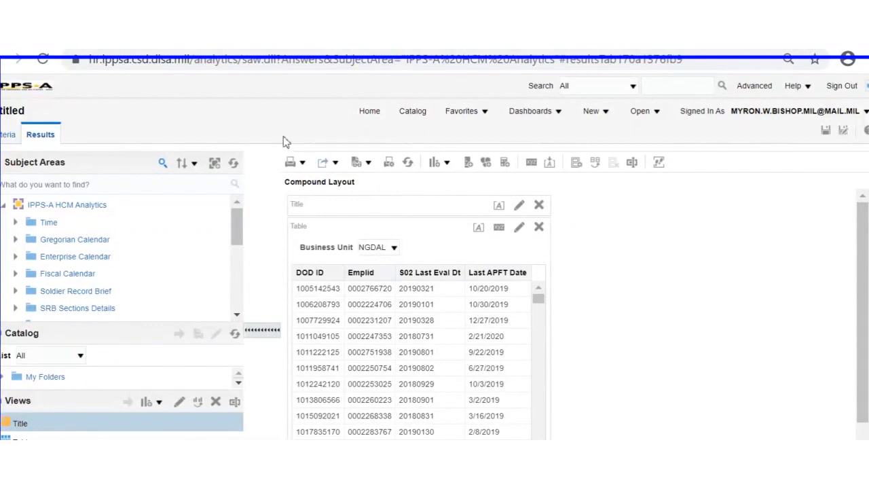
Step: Review the available export formats, printable formats and the print and export options, without applying anything
left_click(334, 162)
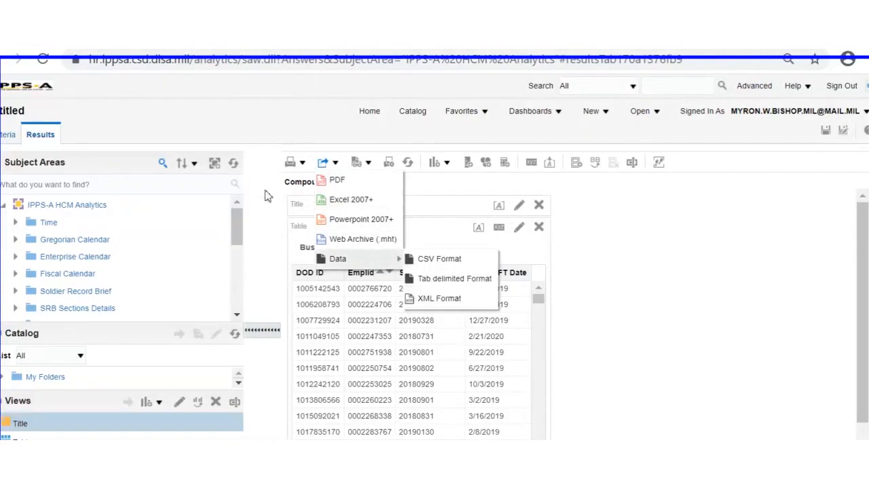
left_click(248, 146)
left_click(290, 162)
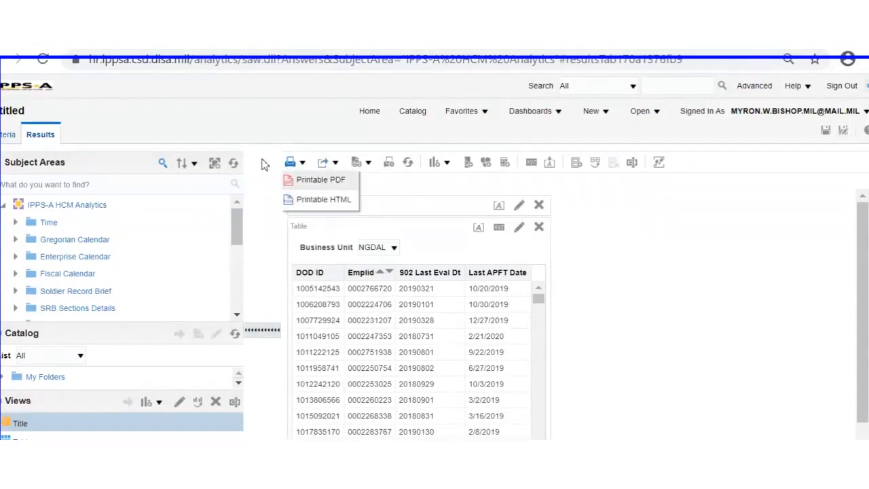
left_click(322, 162)
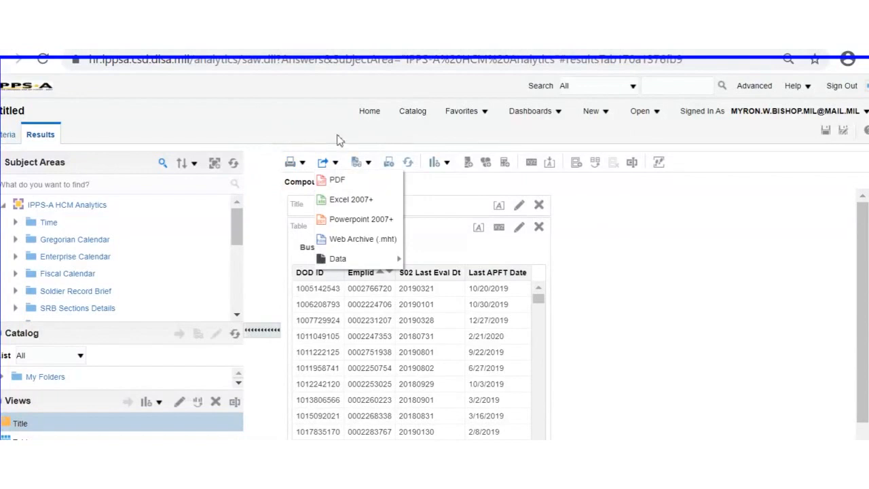
left_click(389, 162)
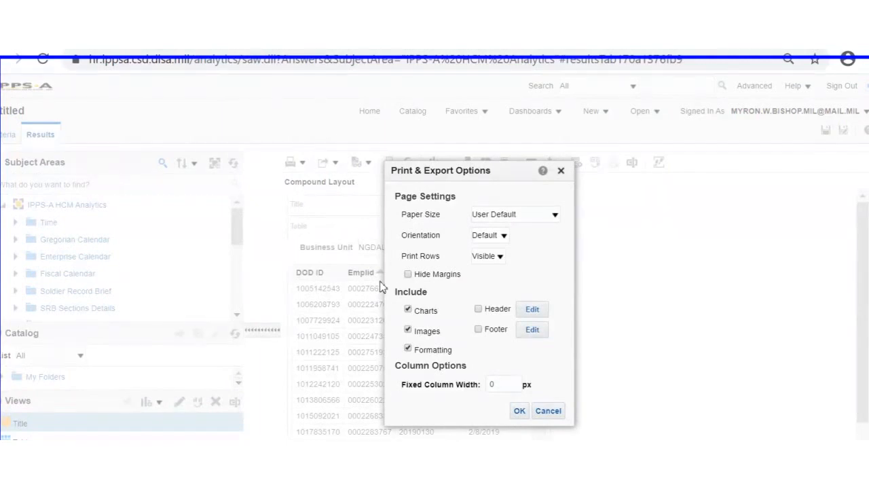
left_click(548, 410)
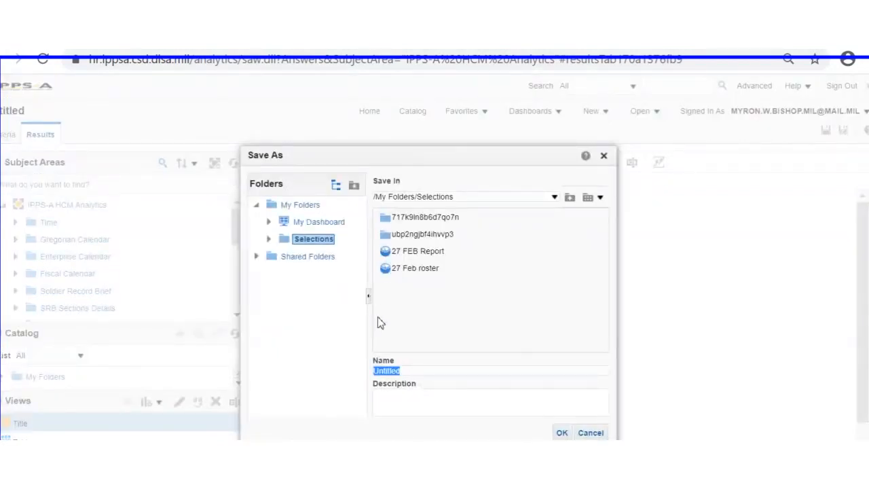
Step: Save the analysis as "3 March Roster" in /My Folders/Selections, leaving the description empty
type("3")
type(" mARCH rEPO")
key("BackSpace")
key("BackSpace")
key("BackSpace")
key("BackSpace")
key("BackSpace")
key("BackSpace")
key("BackSpace")
key("BackSpace")
type("March Roster")
key("Tab")
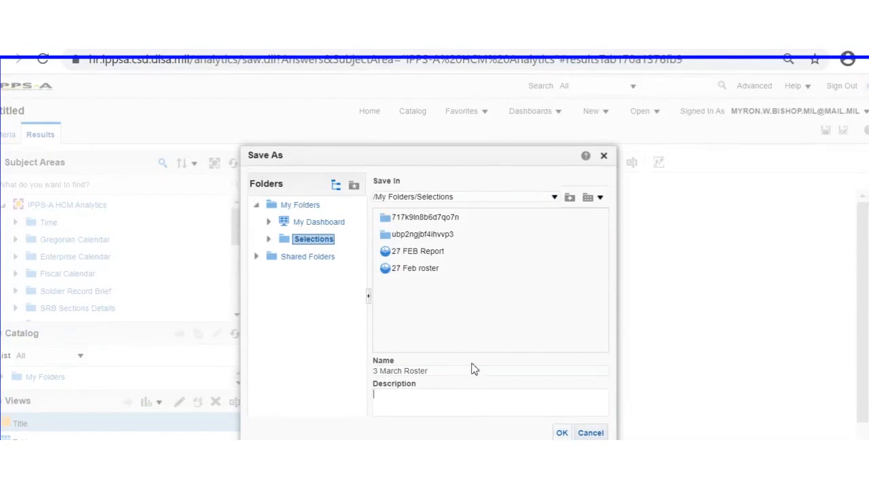
key("Tab")
key("Return")
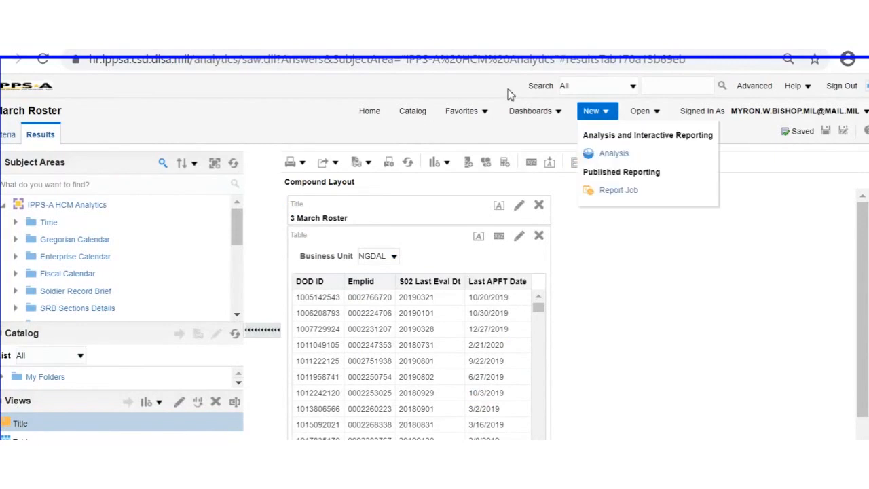
Step: Create a new analysis on the IPPS-A HCM Analytics subject area and widen the list of subject areas
left_click(614, 153)
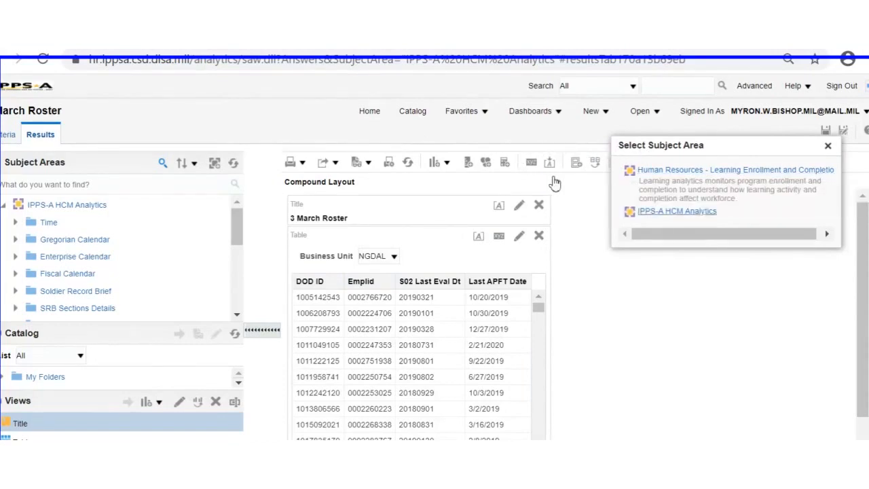
left_click(676, 211)
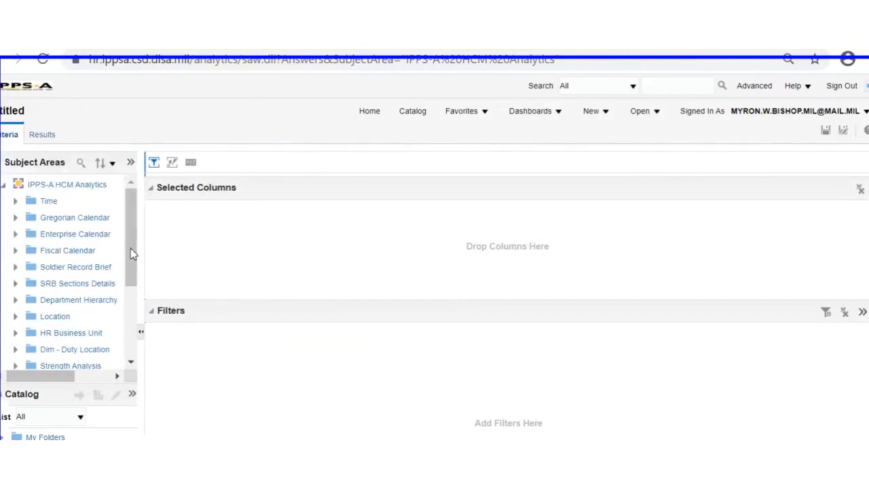
left_click_drag(140, 246, 185, 244)
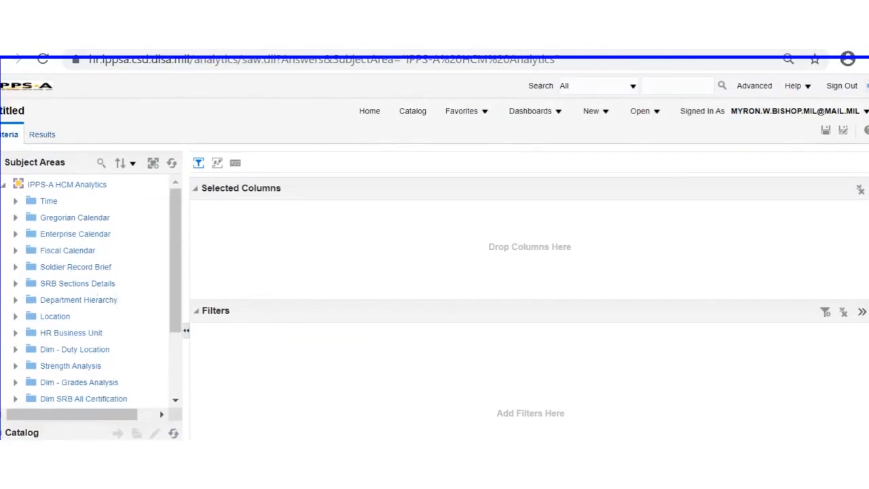
Step: Add Count Emp Assigned from the Fact Position Strength Snapshot Metrics folder under Strength Analysis to the selected columns
scroll(16, 282, "down", 3)
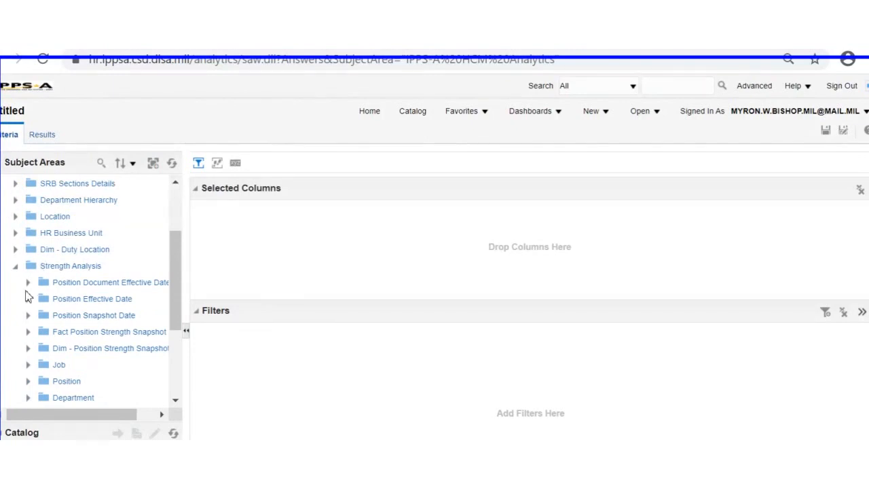
left_click(27, 332)
scroll(86, 250, "down", 1)
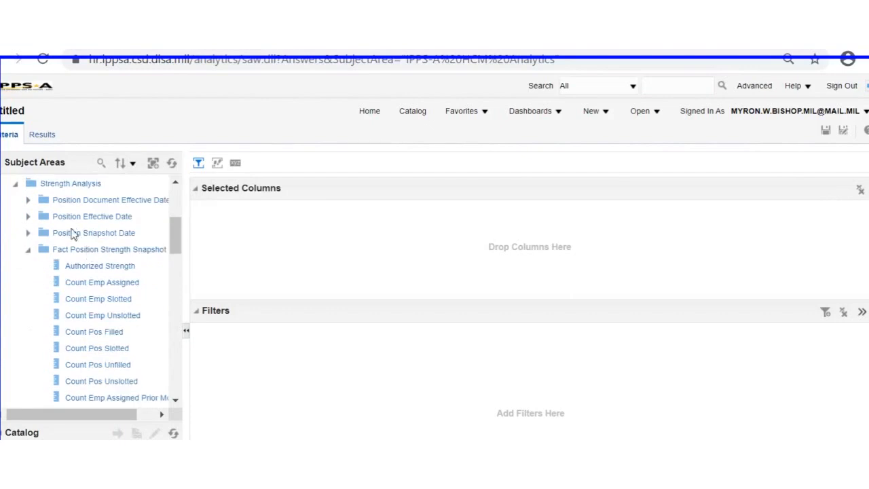
left_click_drag(95, 282, 249, 197)
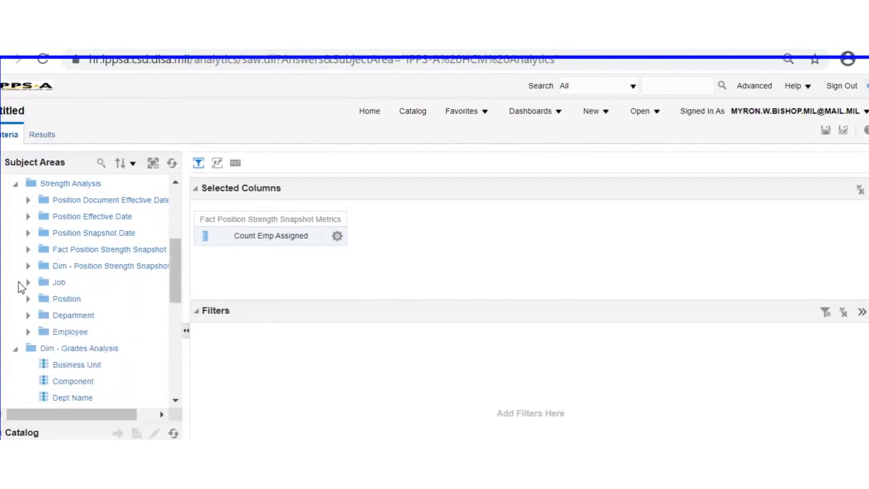
Step: Add MRC from the Dim - Position Strength Snapshot folder under Strength Analysis to the selected columns
scroll(44, 261, "down", 5)
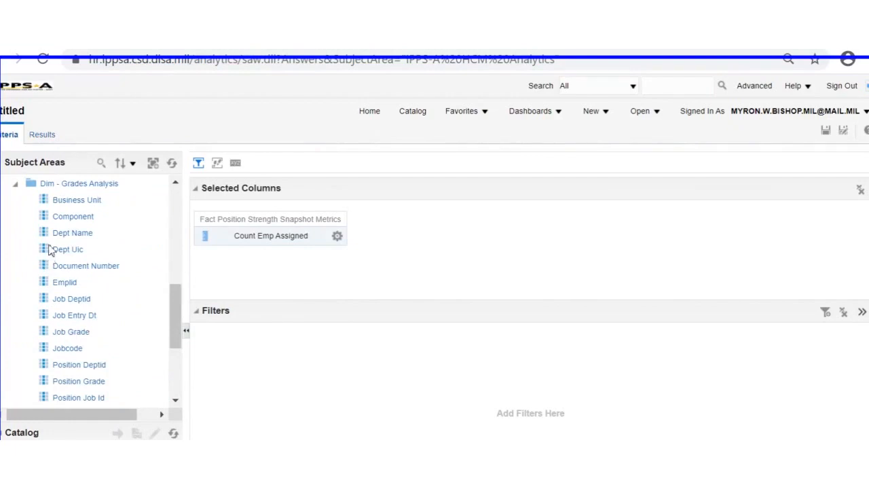
scroll(48, 248, "up", 3)
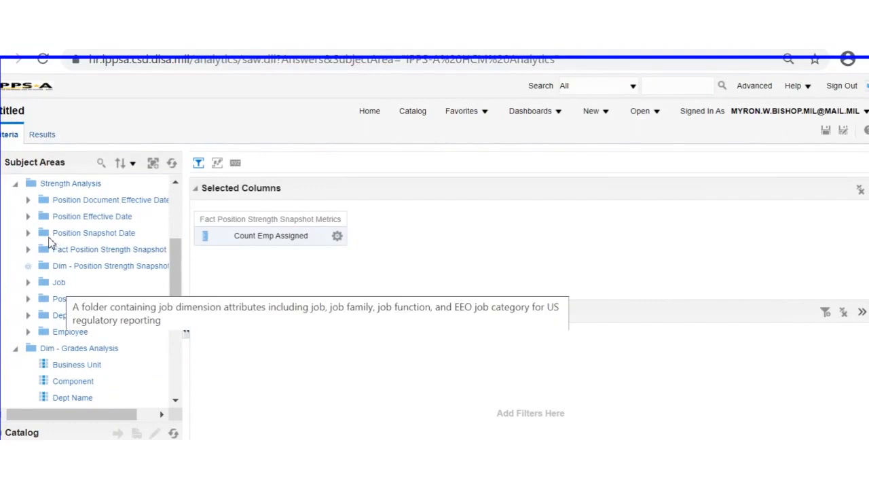
scroll(68, 260, "down", 5)
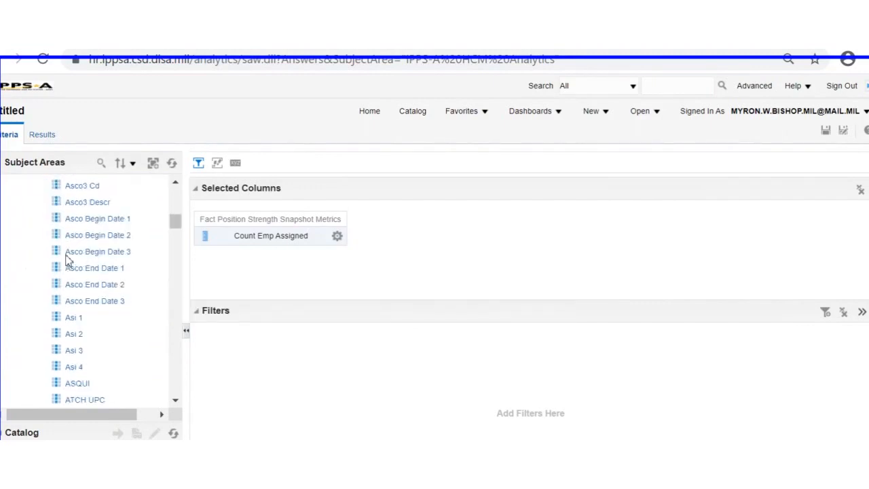
scroll(68, 260, "down", 5)
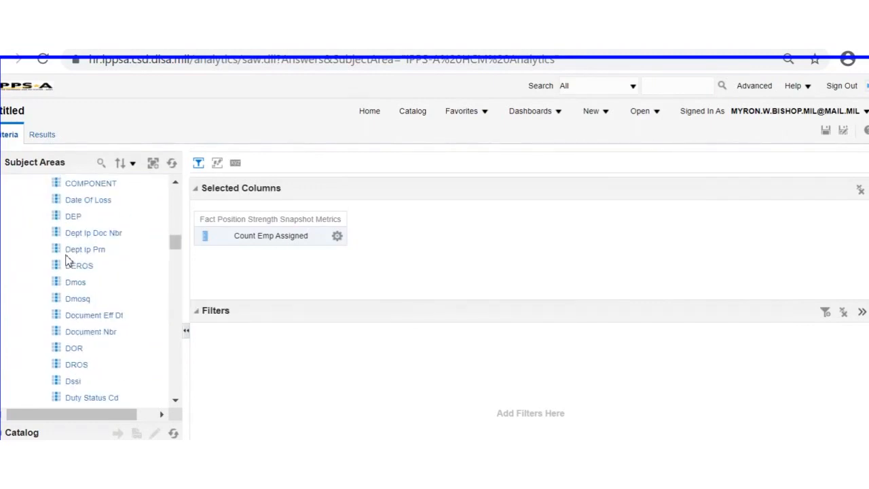
scroll(68, 260, "up", 10)
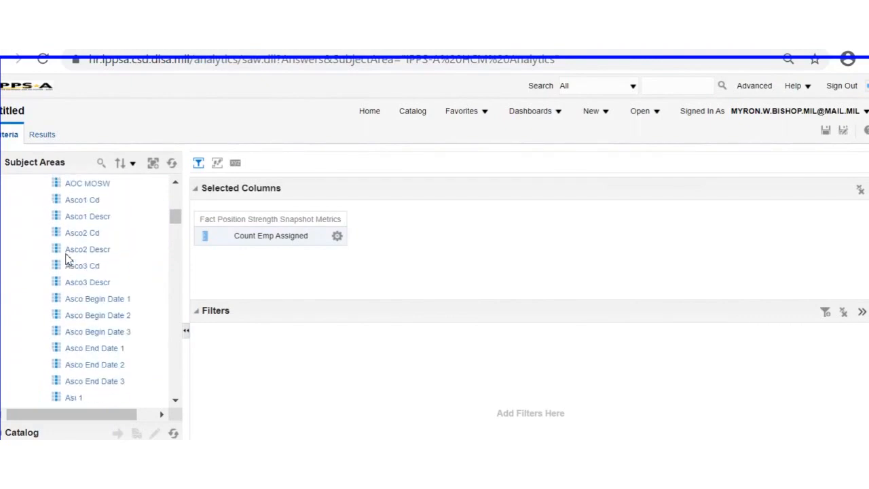
scroll(68, 260, "up", 5)
scroll(68, 254, "down", 12)
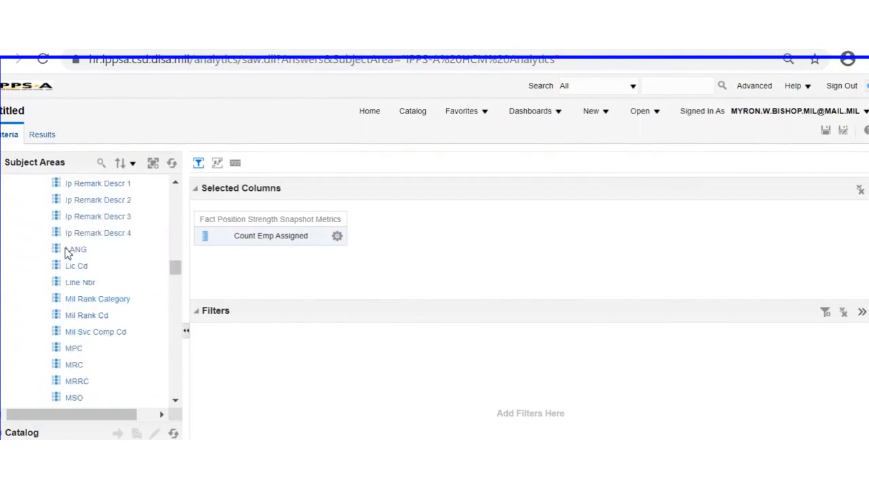
scroll(66, 252, "down", 5)
mouse_move(74, 282)
left_mouse_down()
mouse_move(368, 178)
mouse_move(316, 192)
left_mouse_up()
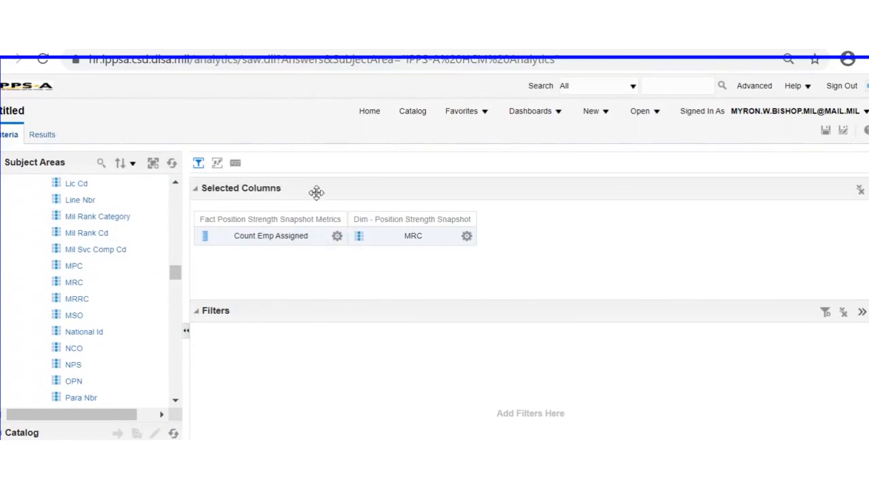
Step: Add Business Unit from the Member Information folder under Soldier Record Brief as the first selected column
scroll(107, 237, "up", 2)
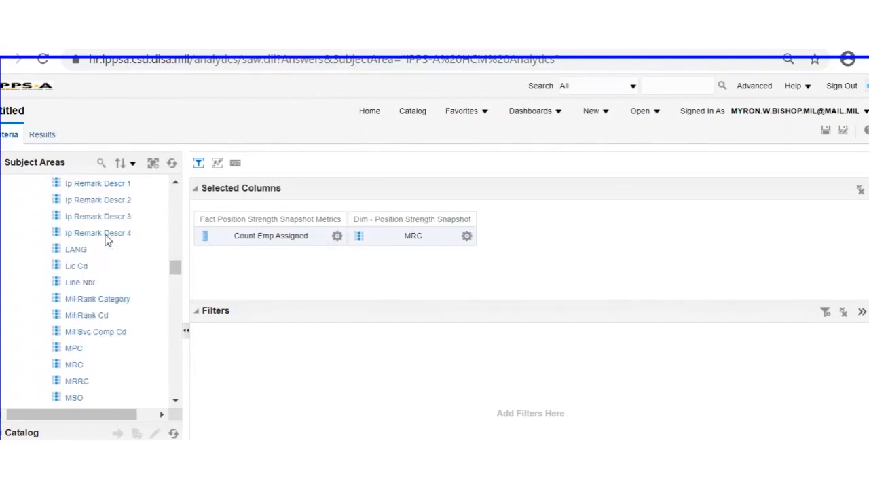
scroll(107, 239, "up", 15)
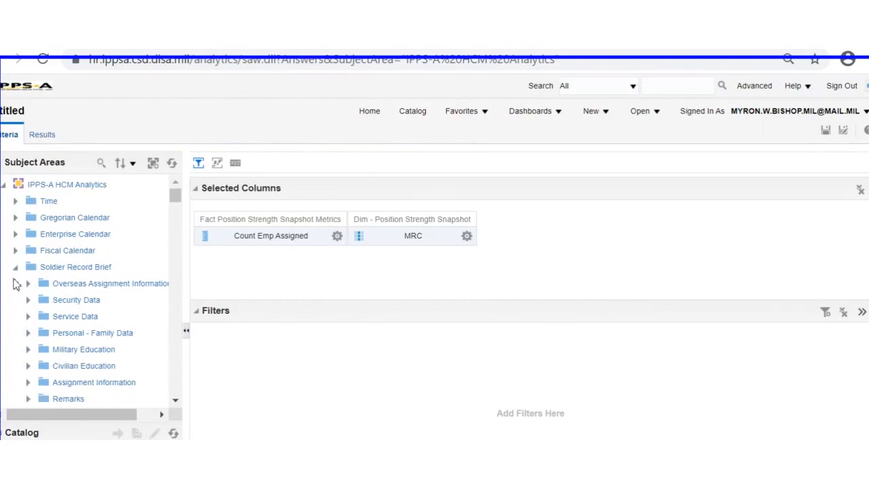
scroll(19, 285, "down", 5)
scroll(20, 287, "up", 3)
scroll(20, 287, "up", 2)
scroll(24, 244, "down", 2)
left_click(28, 333)
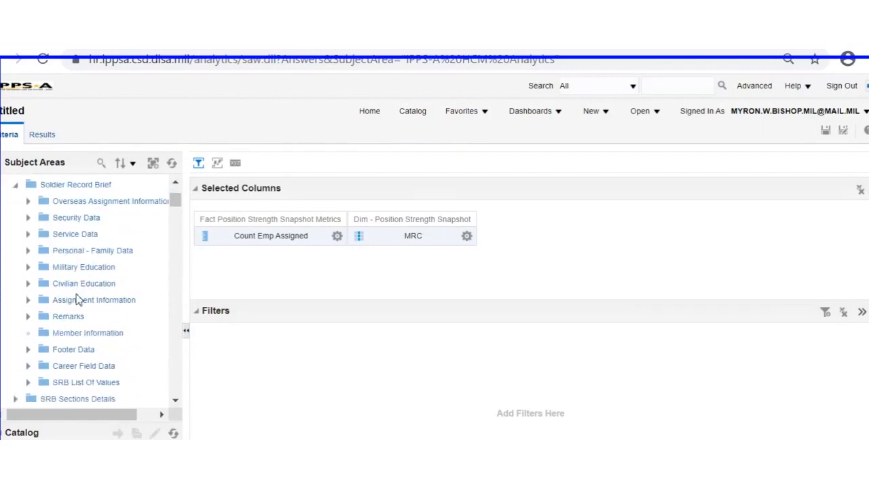
left_click_drag(69, 349, 140, 303)
left_click_drag(140, 253, 165, 207)
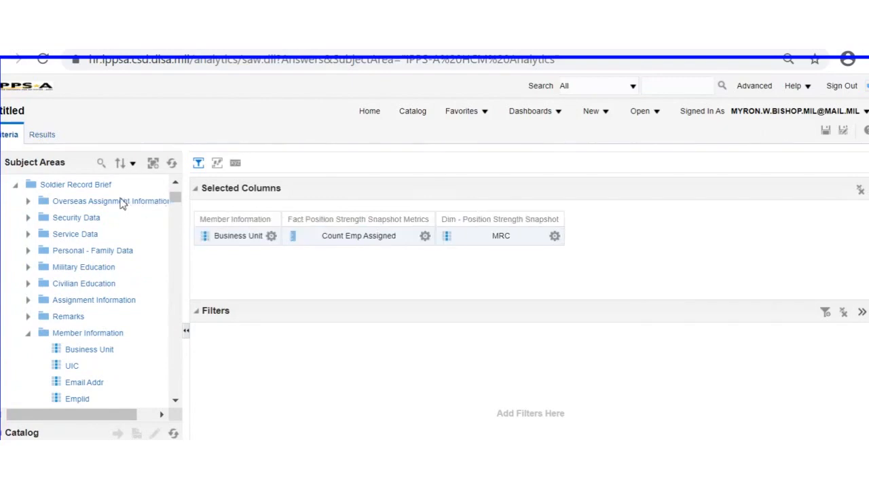
Step: Run the analysis results and add a pie graph view to the compound layout
left_click(40, 118)
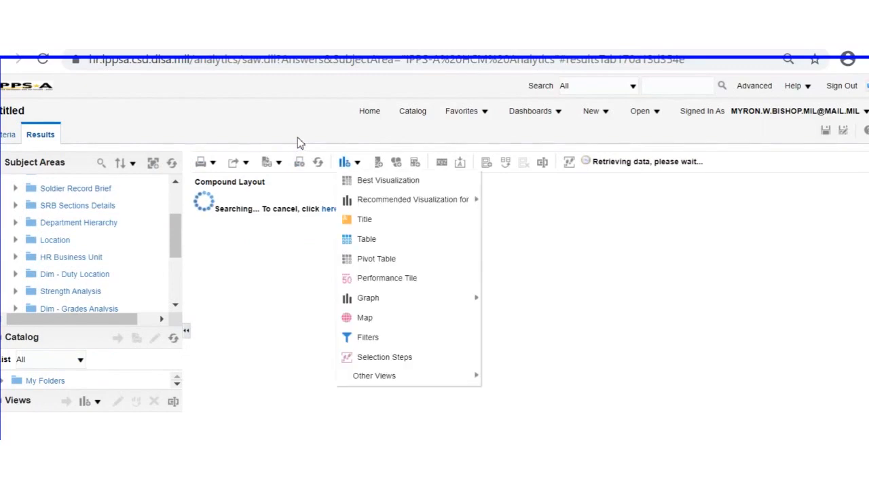
mouse_move(378, 201)
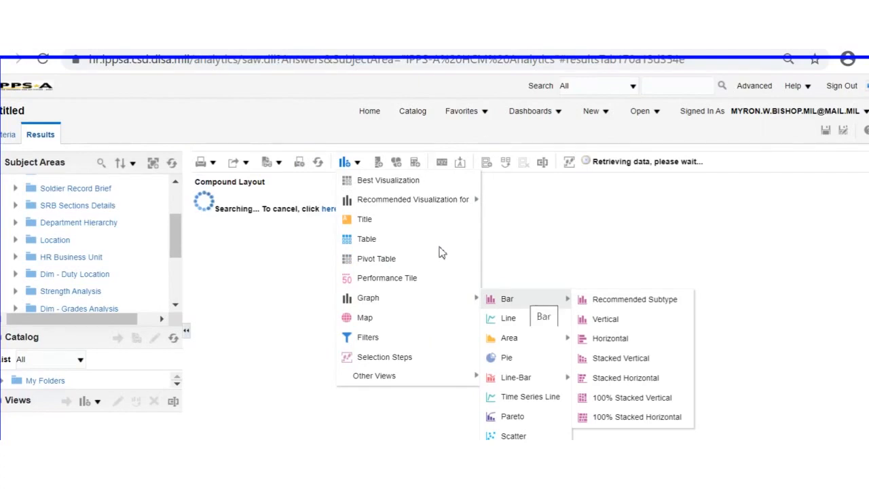
left_click(439, 303)
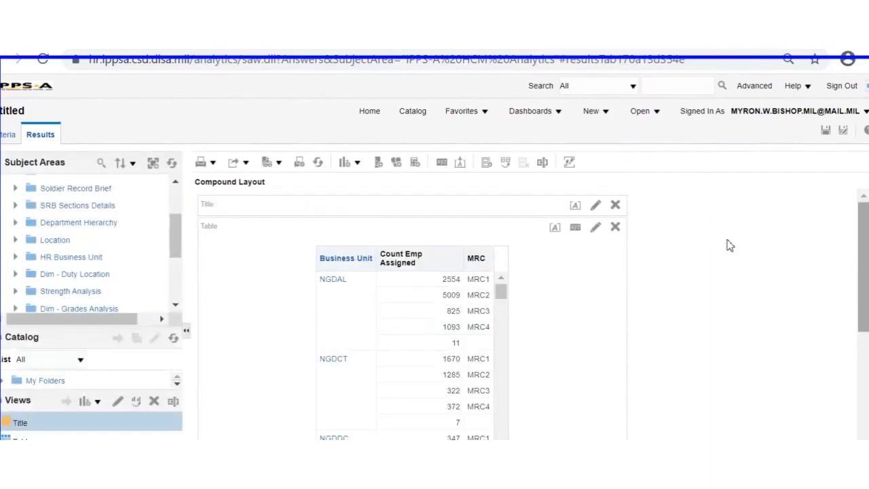
scroll(744, 353, "down", 3)
scroll(743, 353, "down", 1)
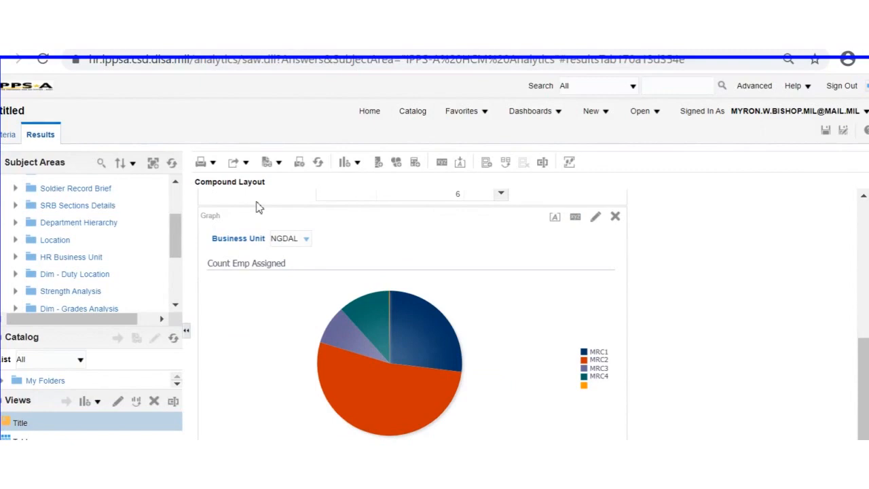
Step: Open the pie graph for editing and remove Business Unit from its graph prompts
left_click(306, 238)
left_click(257, 202)
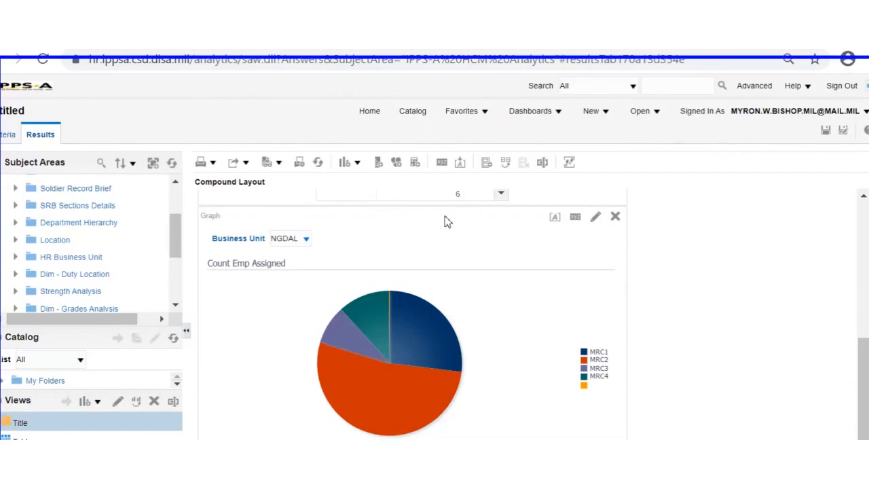
left_click(498, 186)
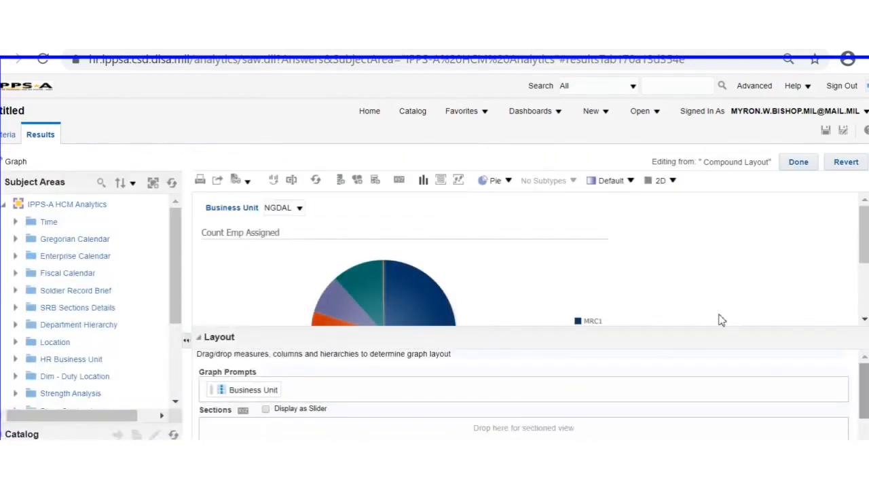
scroll(718, 340, "down", 3)
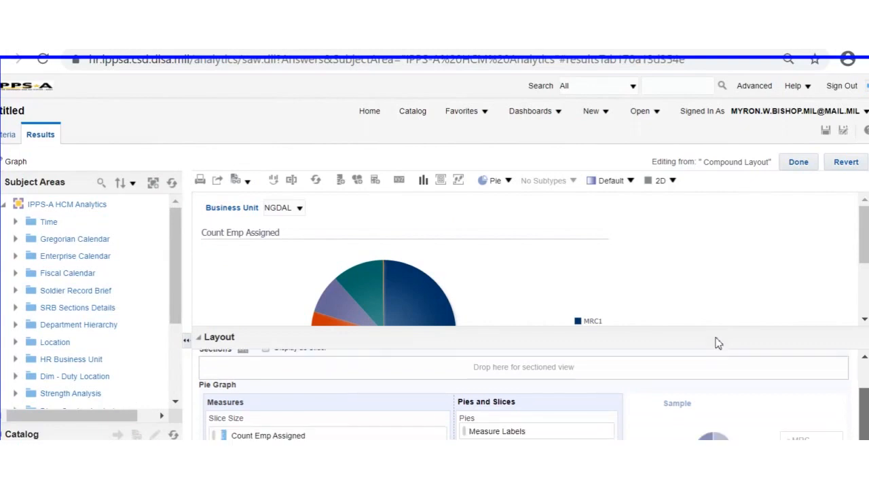
scroll(718, 348, "up", 3)
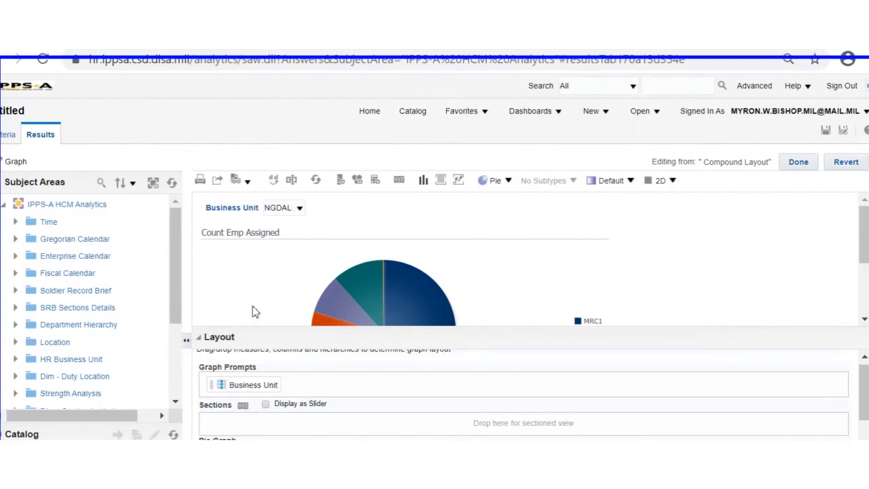
scroll(260, 406, "down", 3)
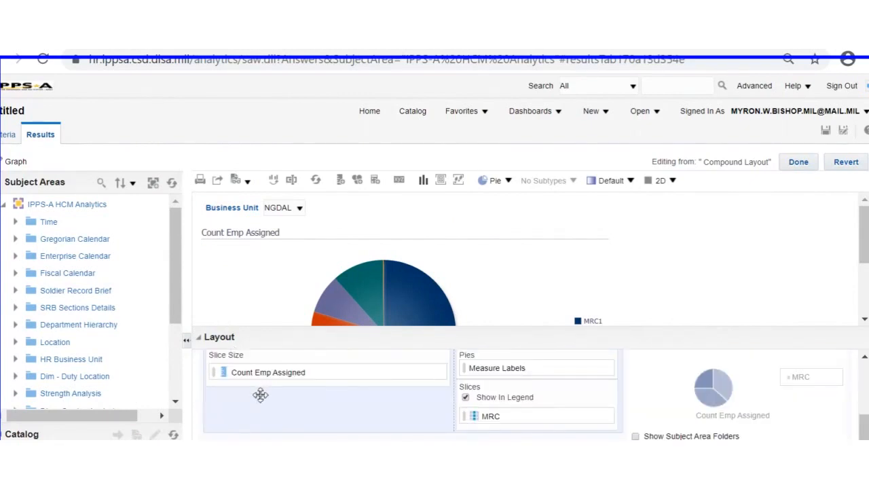
left_click(260, 395)
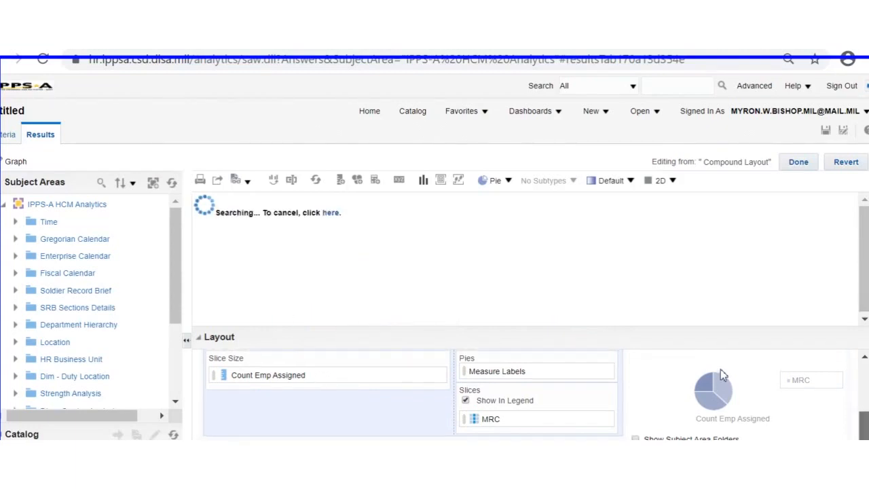
Step: Move the MRC legend to the left side of the pie graph
scroll(721, 369, "up", 3)
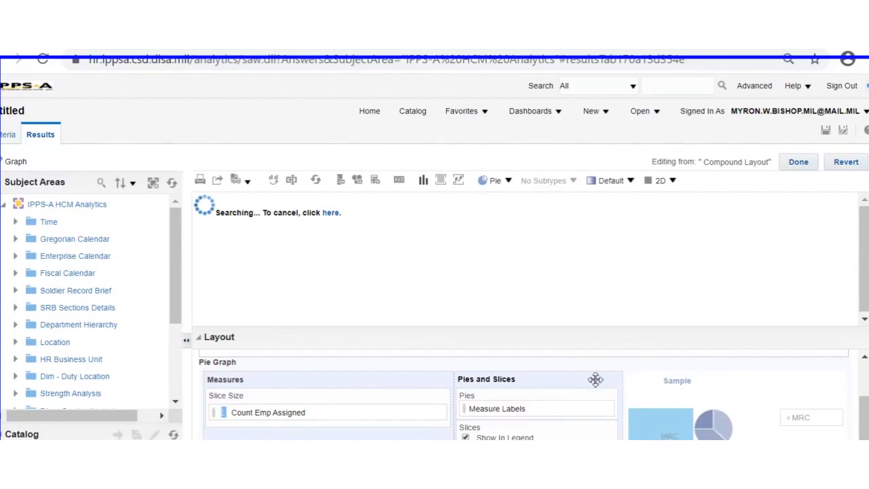
scroll(598, 370, "down", 1)
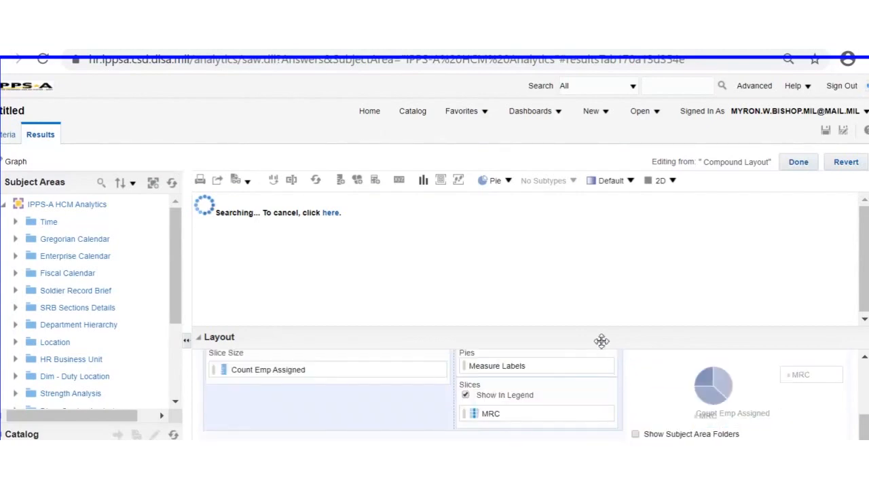
scroll(584, 380, "up", 3)
scroll(594, 386, "down", 3)
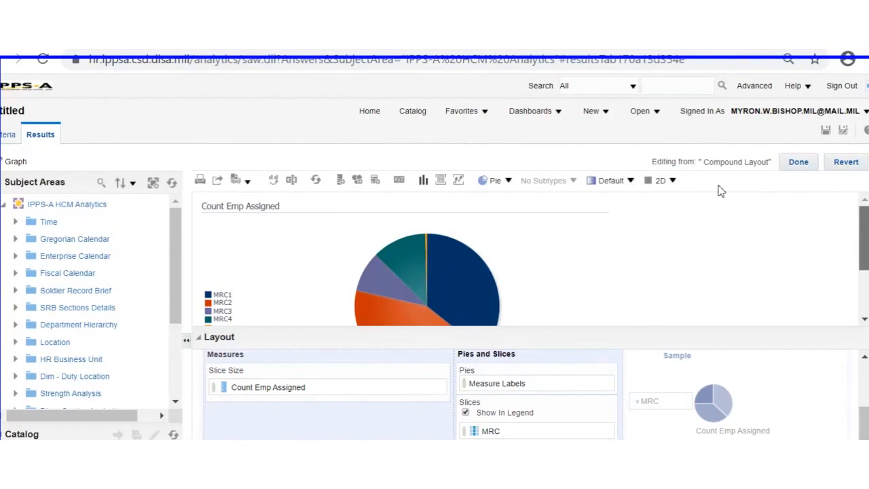
Step: Set the pie graph to the 3D style and finish editing it
scroll(723, 203, "down", 2)
scroll(723, 197, "up", 2)
scroll(719, 197, "down", 1)
scroll(716, 186, "up", 1)
scroll(718, 199, "down", 1)
scroll(718, 199, "down", 1)
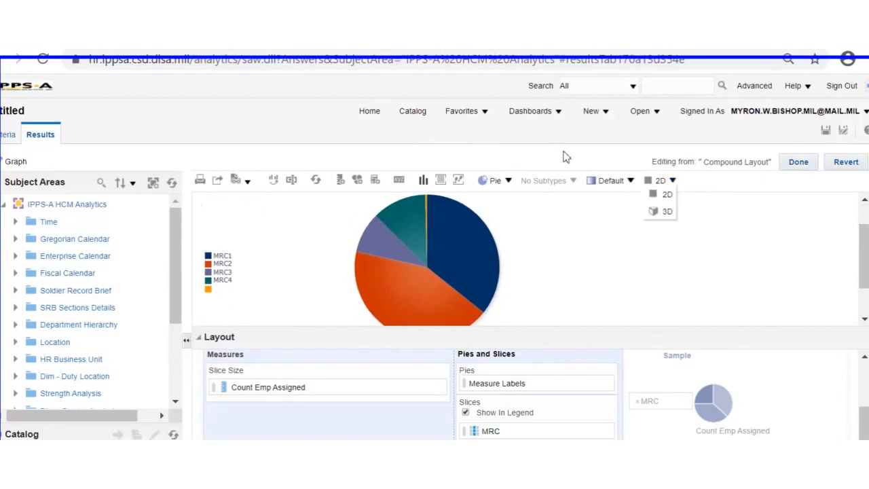
left_click(667, 212)
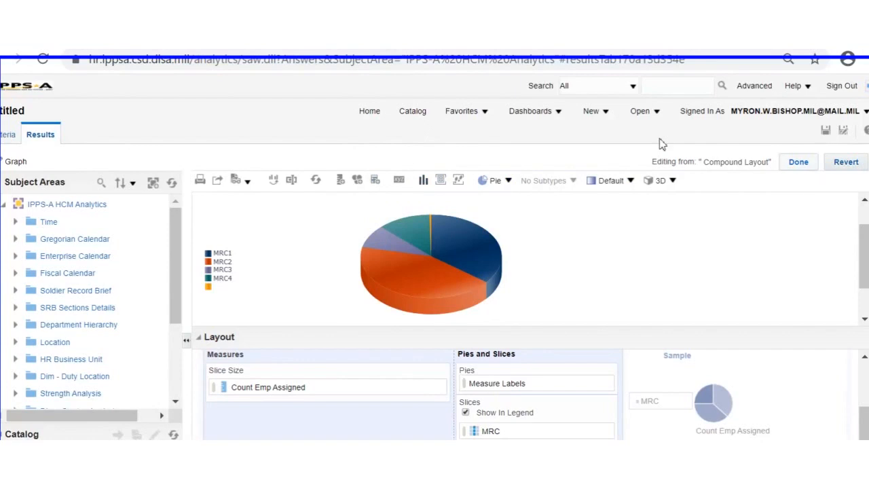
left_click(798, 162)
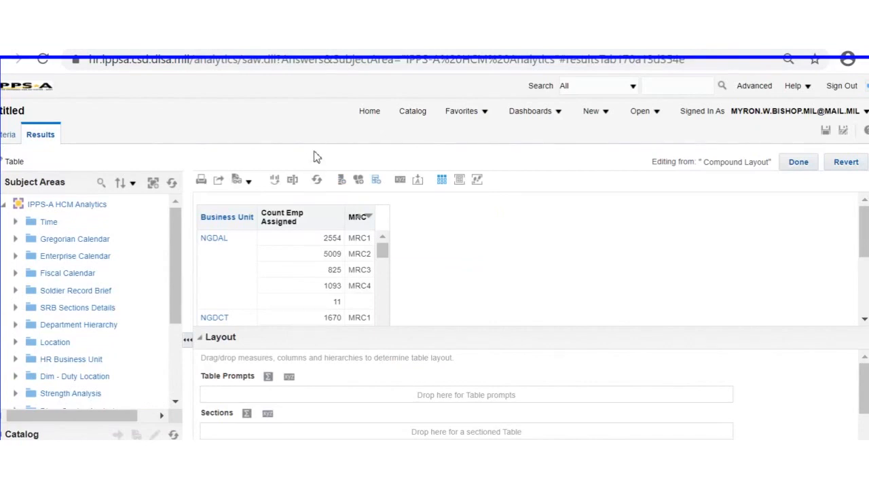
Step: Start a new calculated item in the table, taking values from Dim - Position Strength Snapshot.MRC, and label it "Medically Ready MRC 1 & 2"
left_click(359, 179)
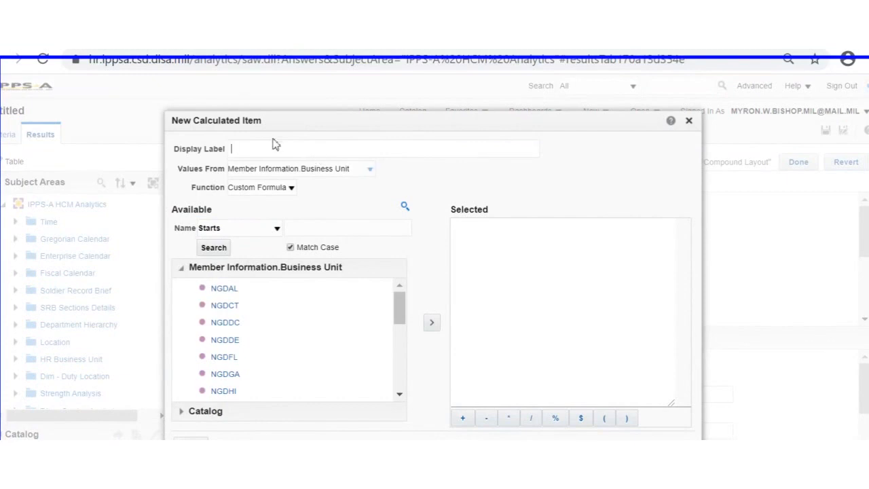
left_click(273, 168)
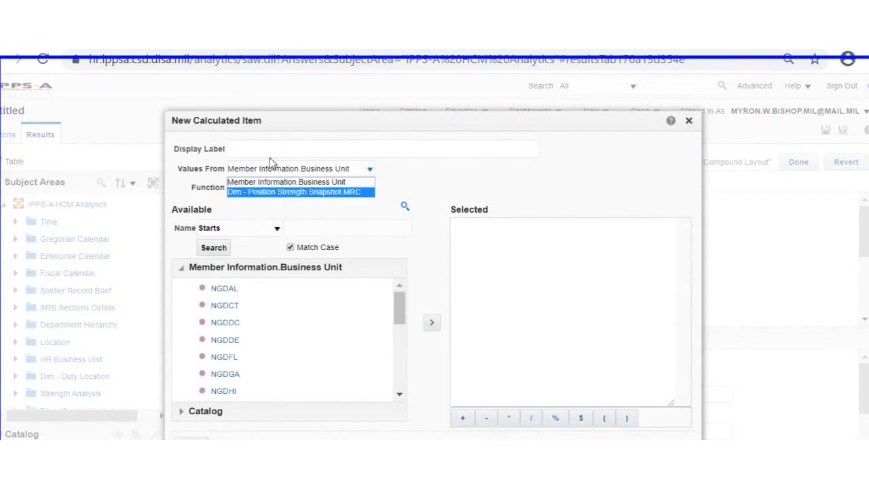
key("Return")
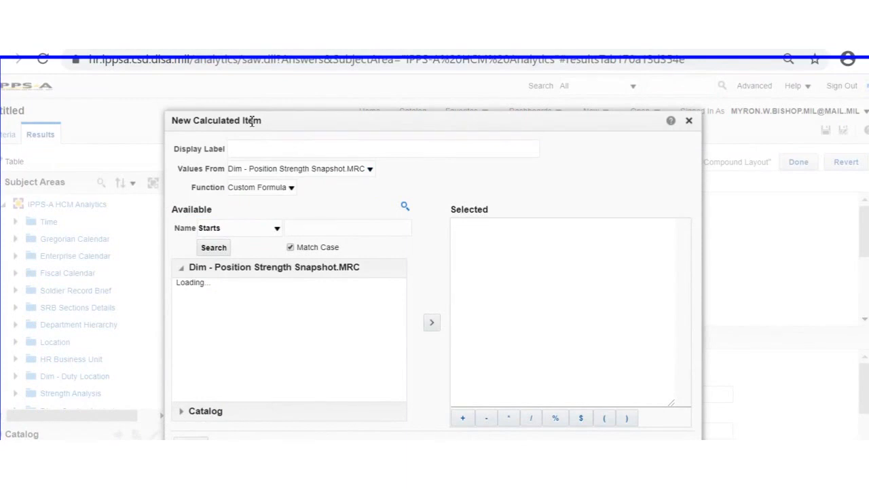
type("MRC ")
type("Medical")
type("ly Ready MRC 1")
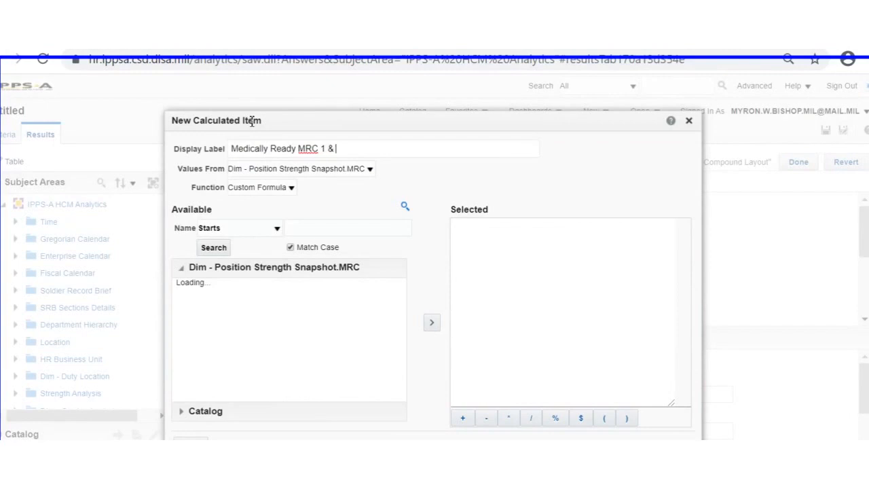
type(" & 2")
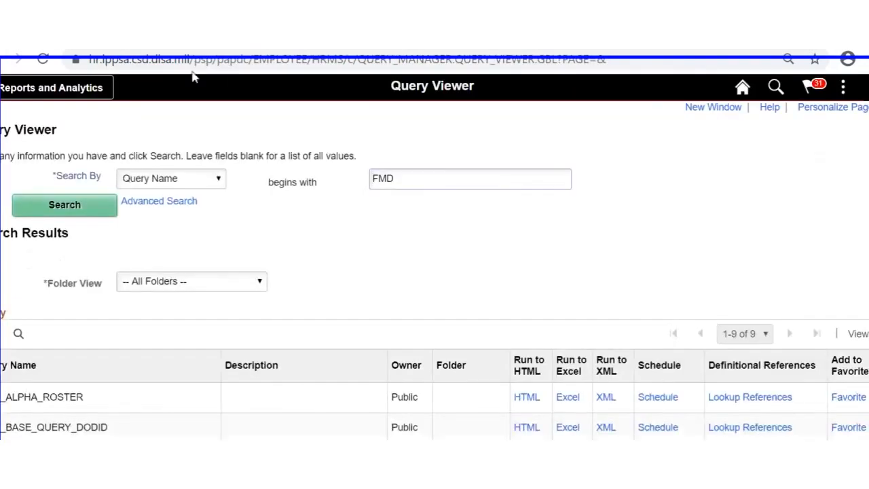
Step: Switch to Query Viewer and search for query names beginning with "NG" and, as a second search, "fmd"
left_click_drag(396, 179, 367, 149)
type("NG")
key("Return")
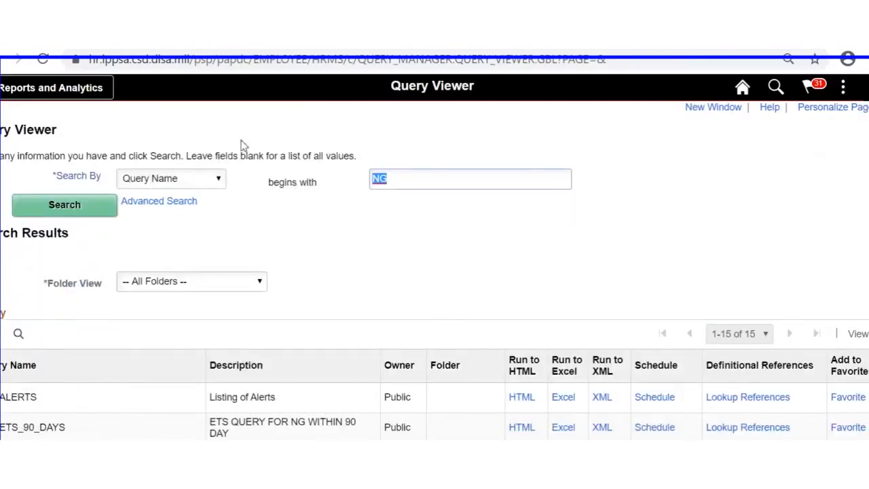
type("fmd")
key("Return")
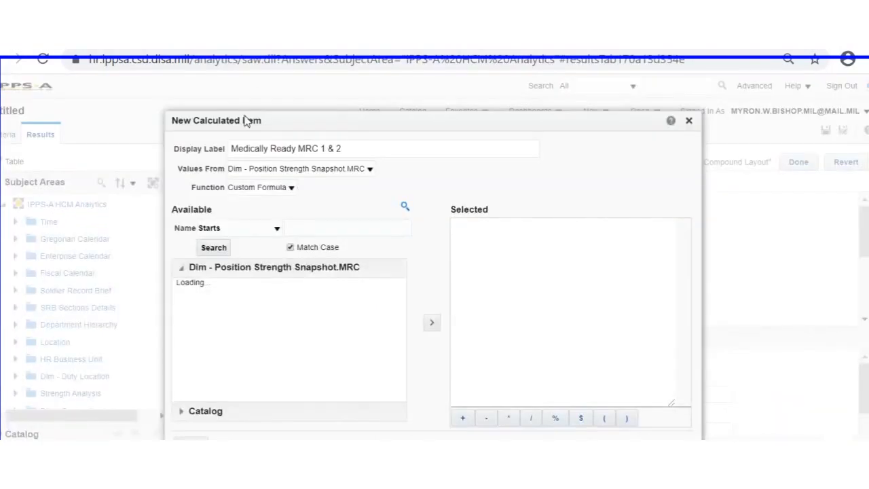
left_click(269, 167)
left_click(269, 167)
left_click(258, 187)
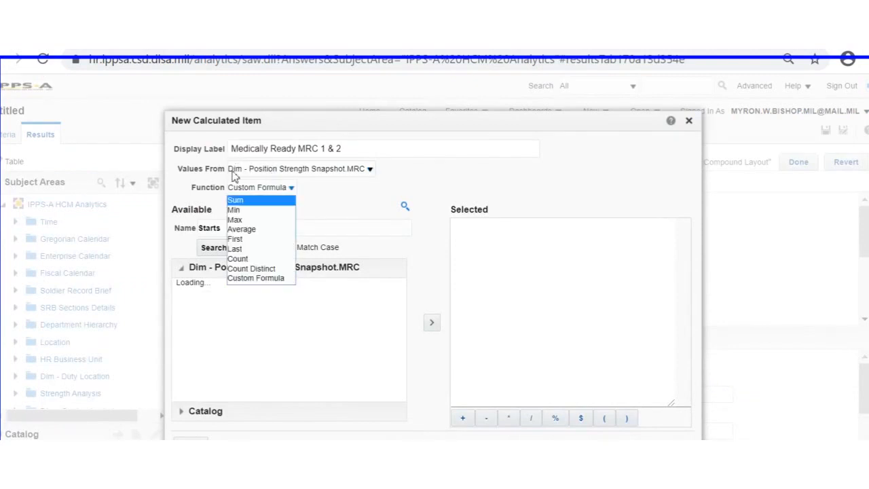
left_click(247, 155)
left_click(292, 188)
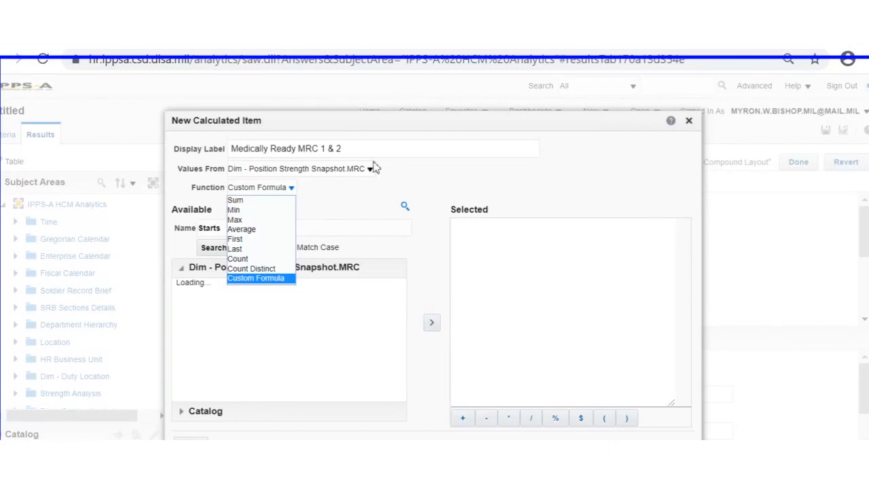
left_click(314, 172)
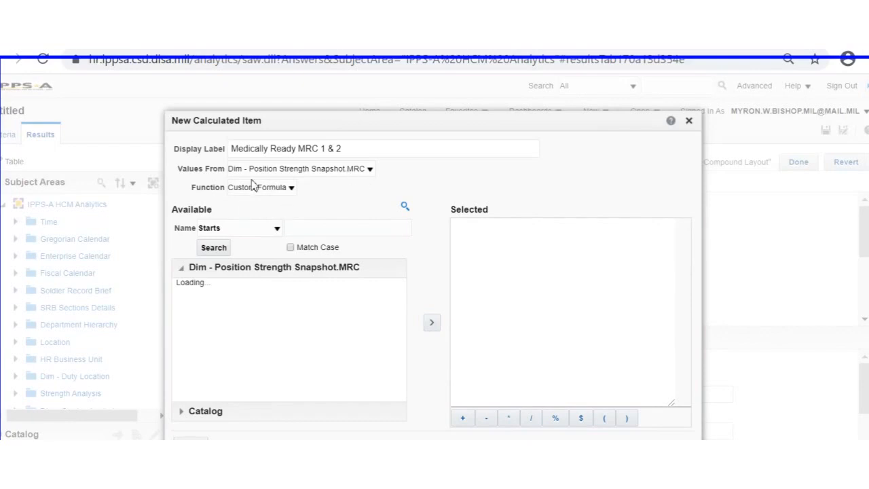
left_click(662, 443)
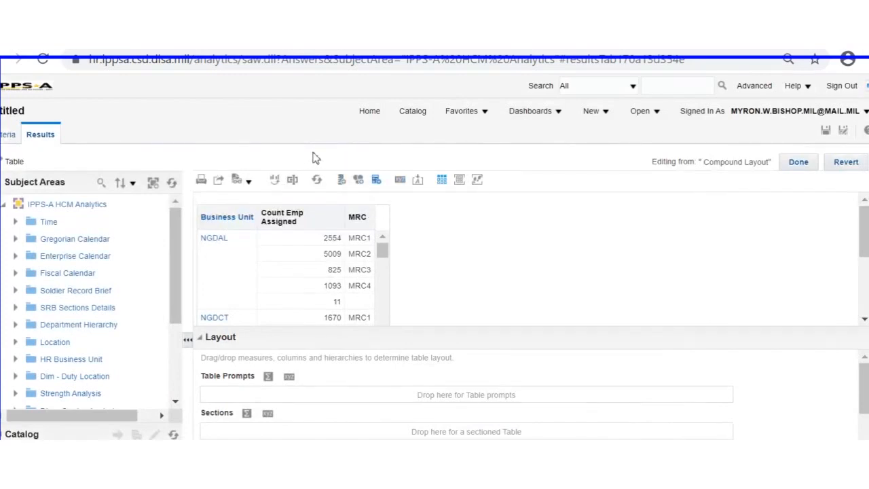
Step: Start a new calculated item with values from Dim - Position Strength Snapshot.MRC and label it "Medically Ready (MRC 1 &2)"
left_click(317, 179)
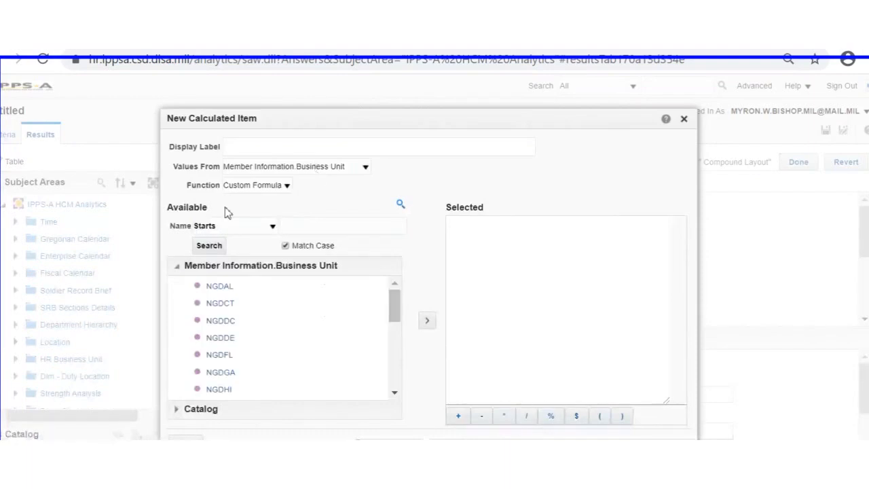
left_click(236, 165)
left_click(298, 190)
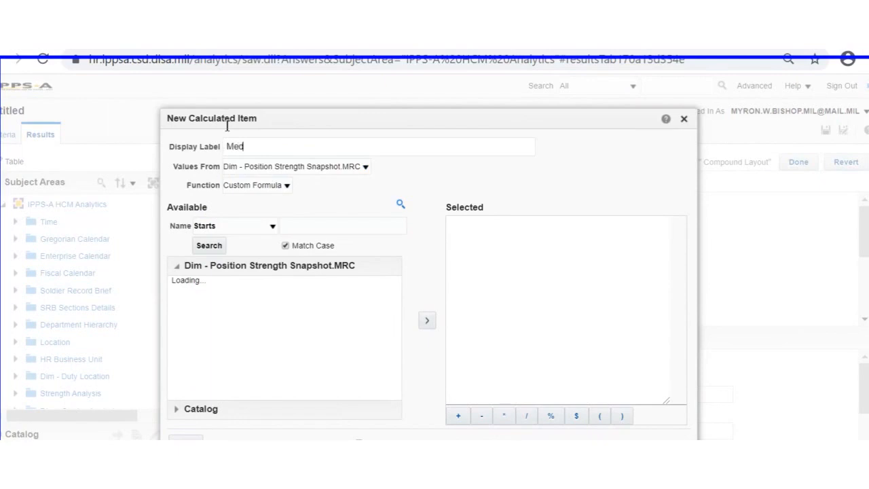
type("Medically Ready")
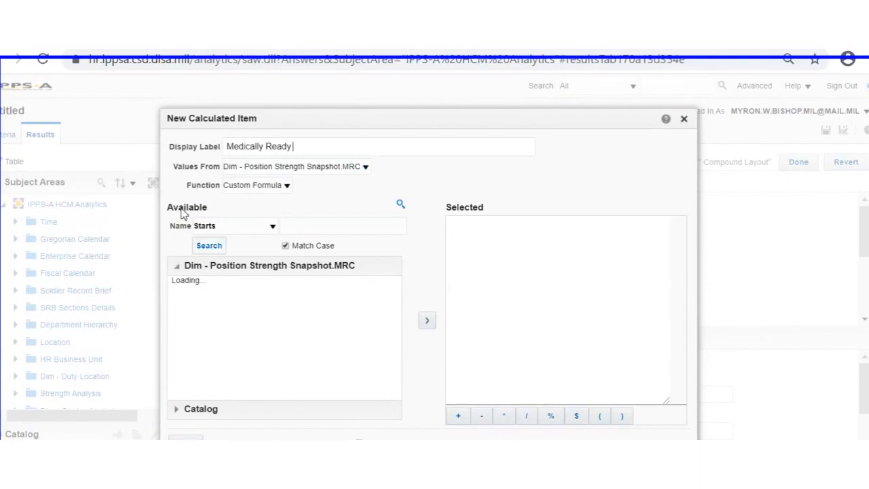
type("MR")
type("RC")
type(" 1 &2)")
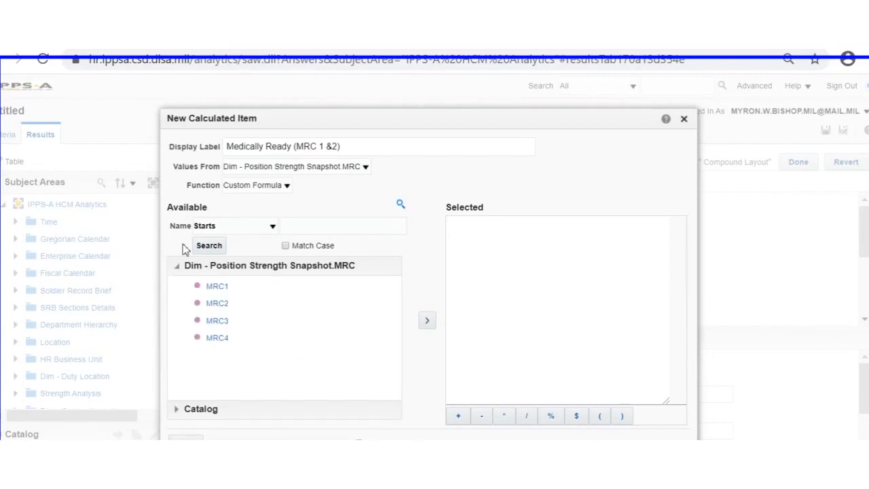
Step: Build the calculated item's custom formula as 'MRC1'+'MRC2' and add the item to the table
left_click(217, 286)
left_click(217, 303, "ctrl")
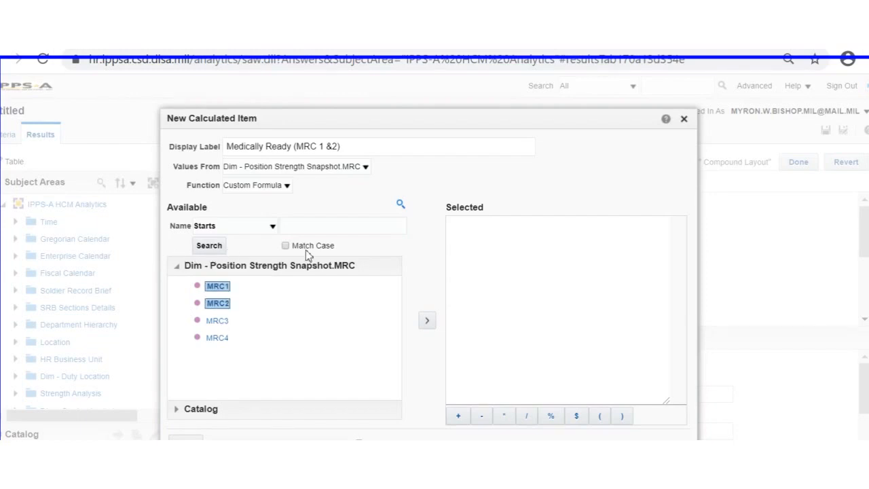
left_click(427, 320)
left_click(536, 392)
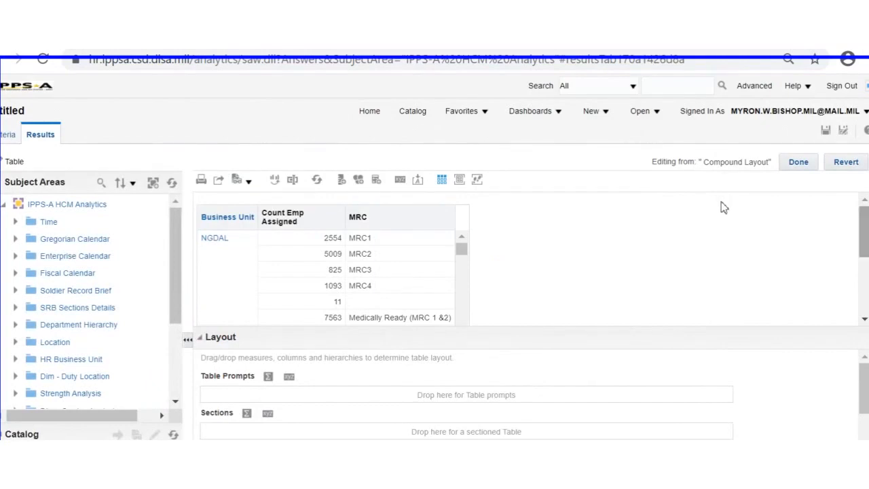
Step: Edit the Medically Ready (MRC 1 &2) item of the MRC column so that its component rows MRC1 and MRC2 are hidden
scroll(721, 208, "down", 2)
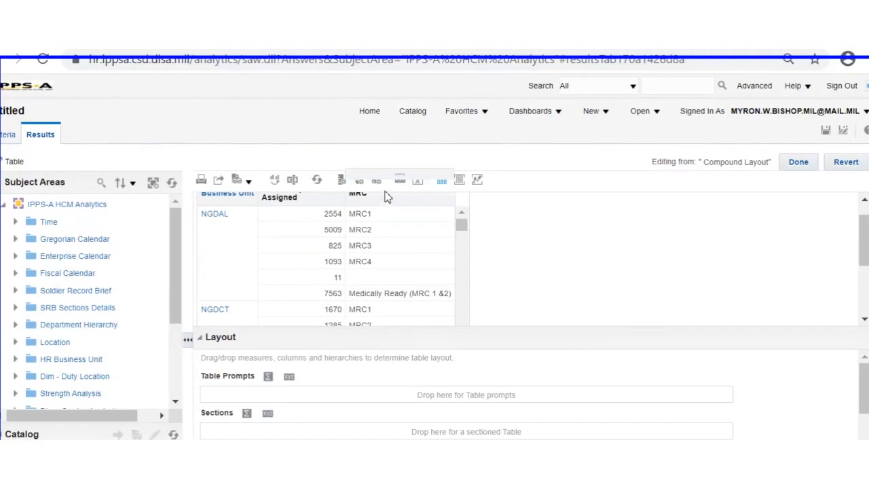
scroll(720, 220, "up", 1)
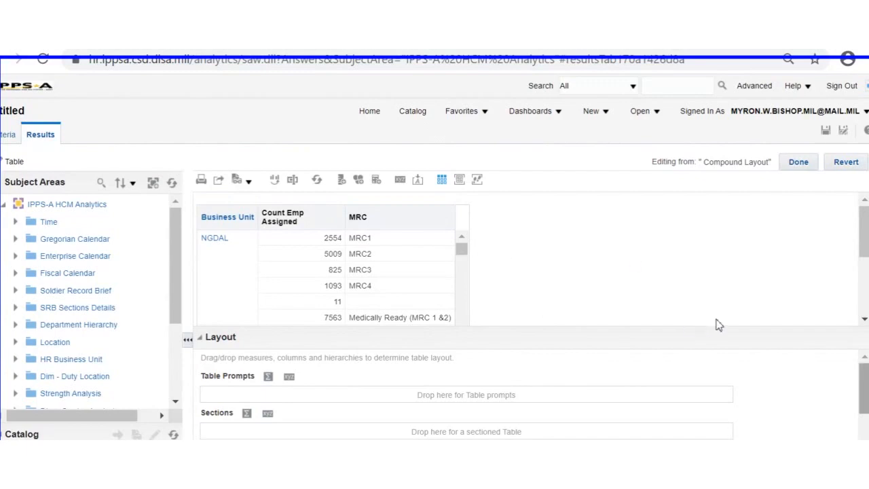
scroll(727, 349, "down", 3)
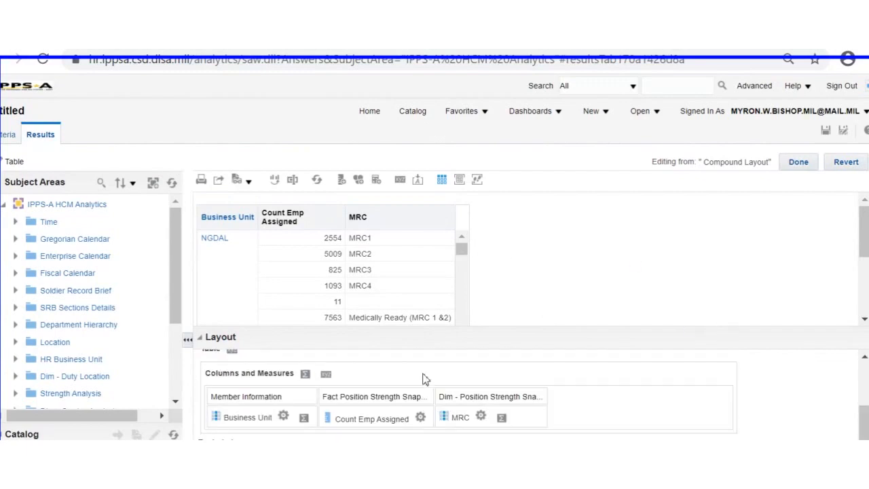
left_click(480, 415)
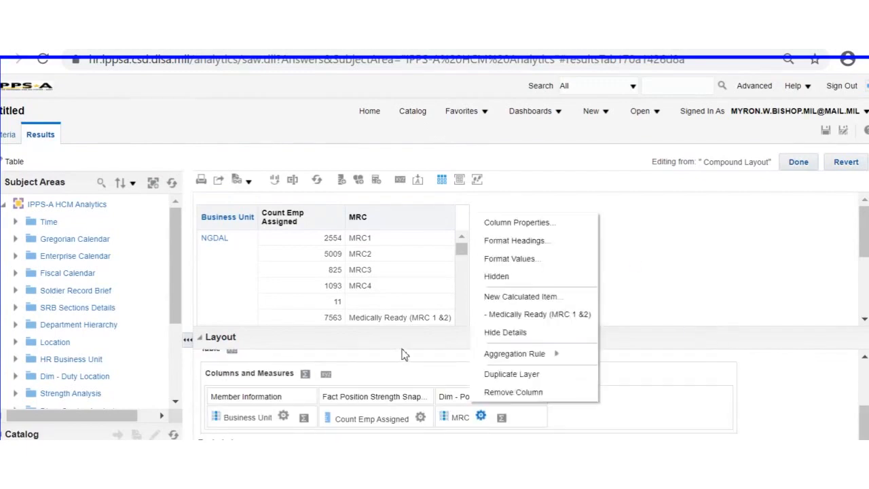
mouse_move(514, 354)
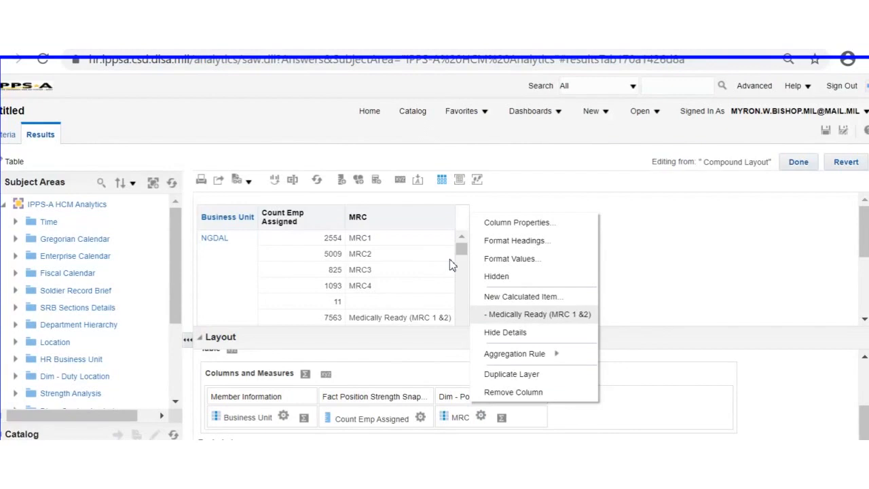
left_click(537, 315)
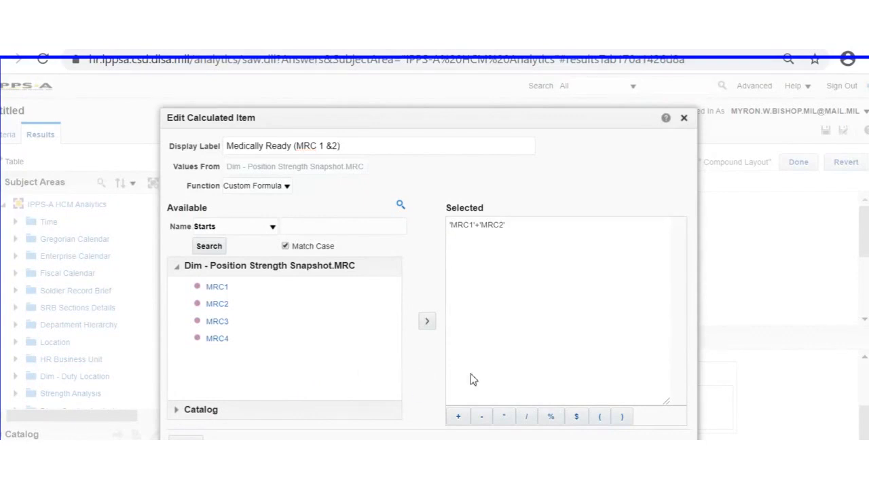
key("Return")
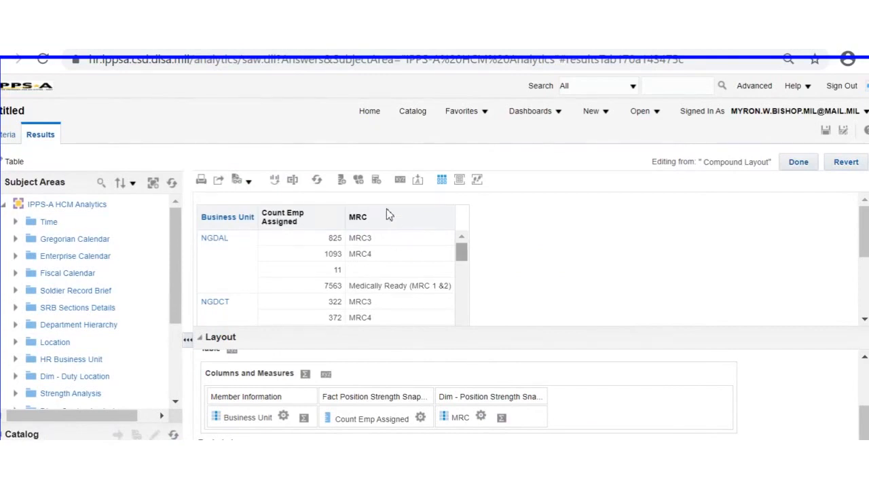
Step: Open a new calculated measure for the table and look through the subject areas available for its column formula
scroll(390, 217, "down", 1)
scroll(386, 220, "down", 1)
scroll(384, 211, "up", 2)
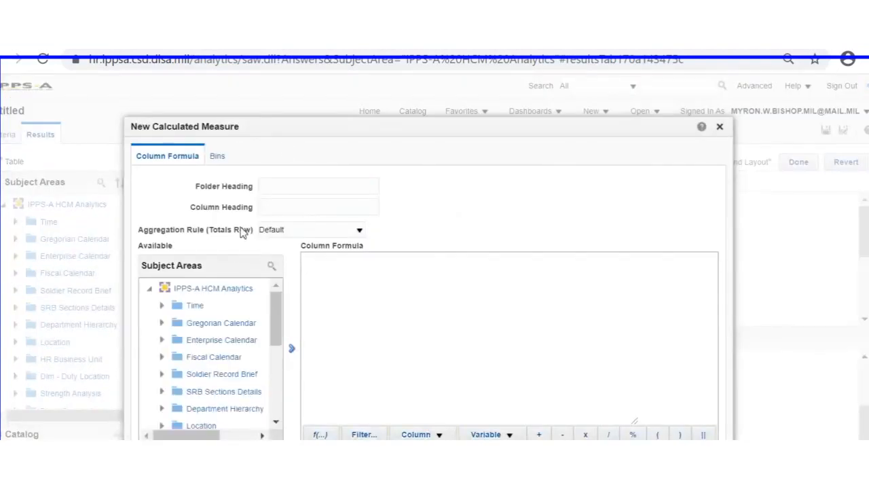
scroll(156, 299, "down", 5)
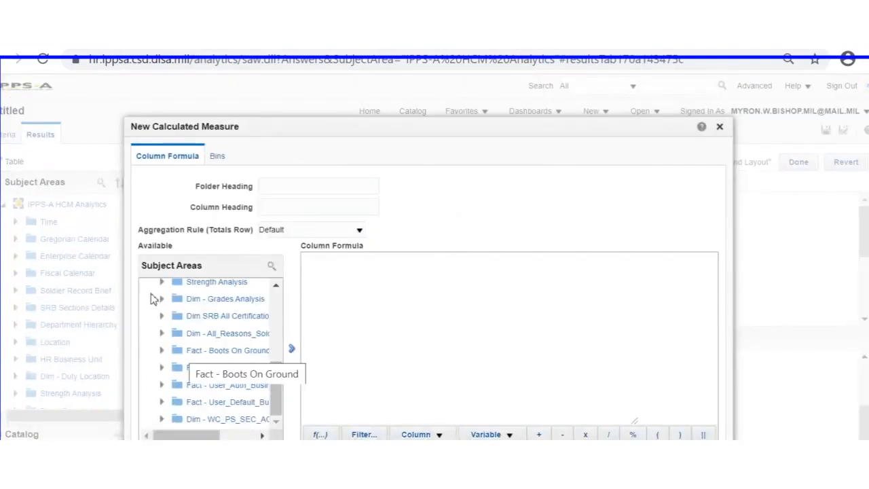
scroll(156, 298, "up", 5)
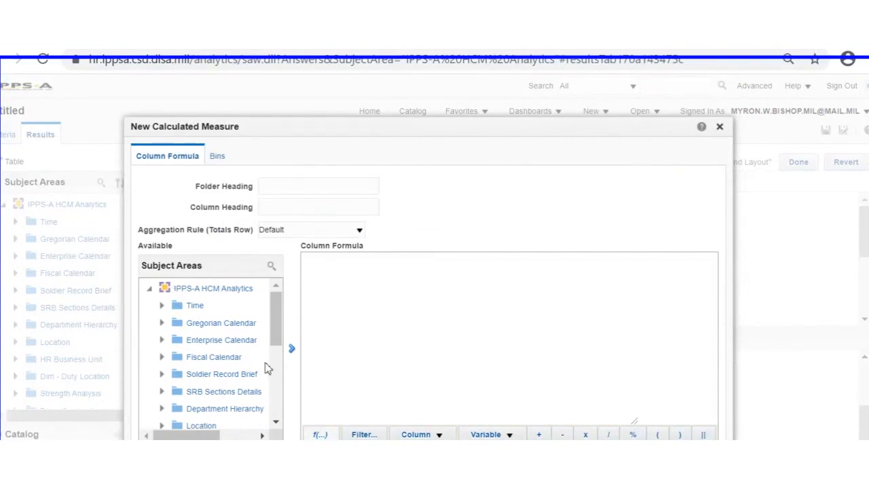
Step: Examine the Math, Analytics and Aggregate functions offered for the column formula, and leave the calculated measure without creating it
left_click(321, 435)
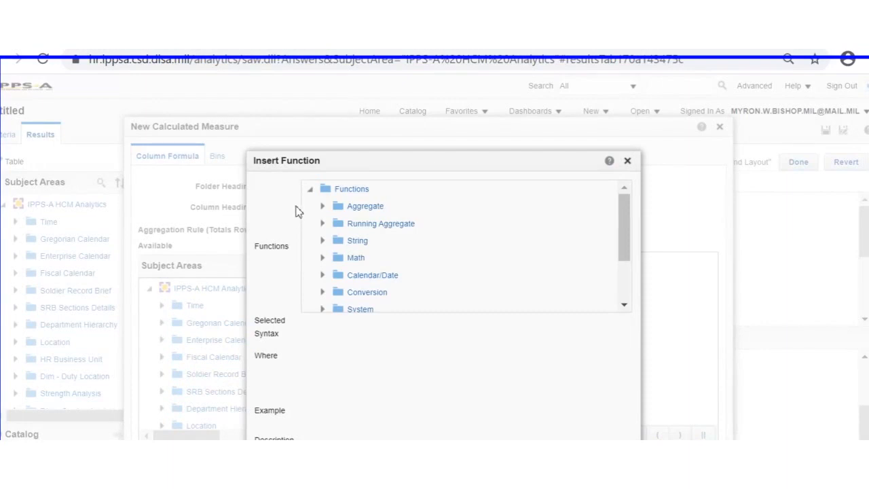
scroll(296, 211, "down", 2)
scroll(274, 202, "up", 3)
left_click(323, 258)
scroll(317, 228, "down", 5)
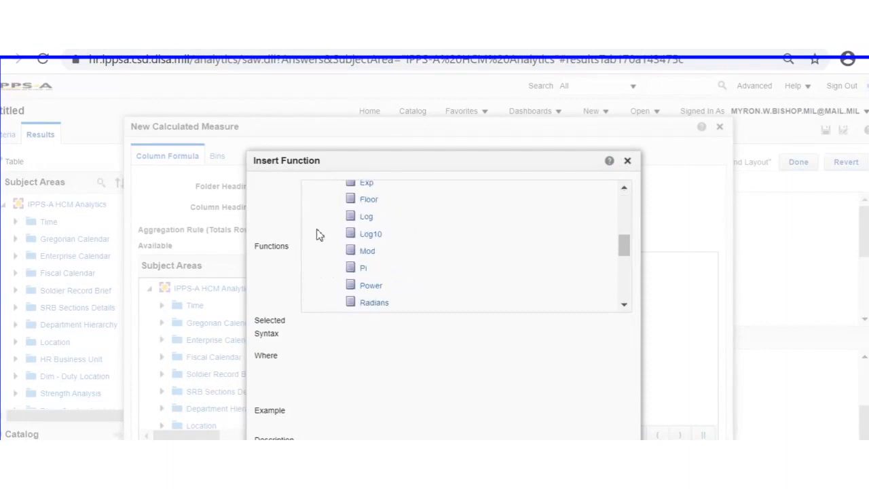
scroll(305, 227, "up", 5)
left_click(322, 258)
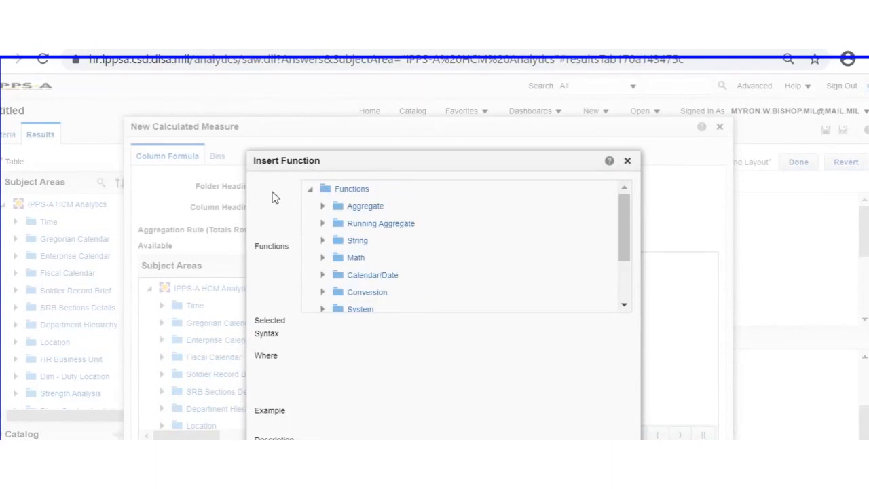
scroll(326, 244, "down", 2)
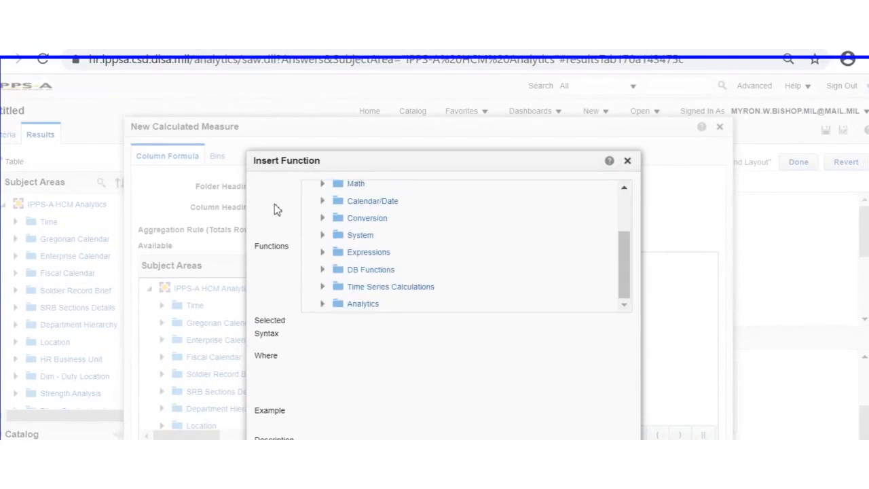
left_click(323, 303)
scroll(311, 226, "down", 1)
scroll(312, 231, "down", 3)
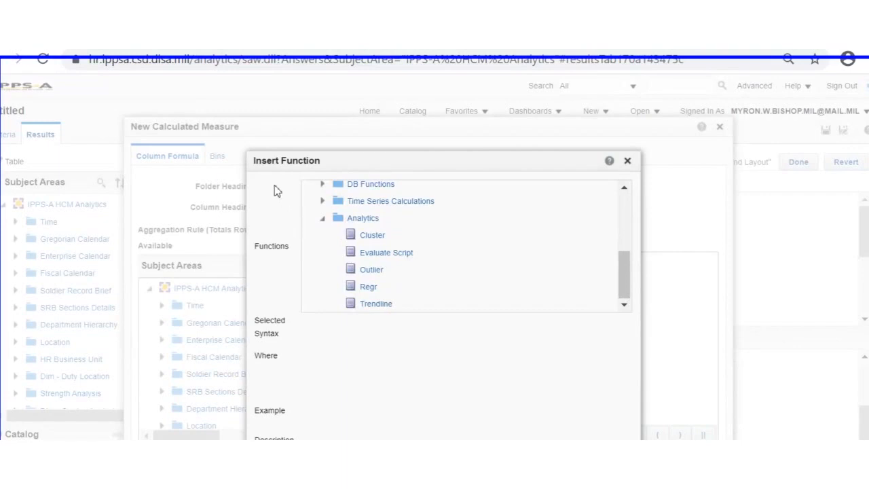
scroll(268, 194, "up", 5)
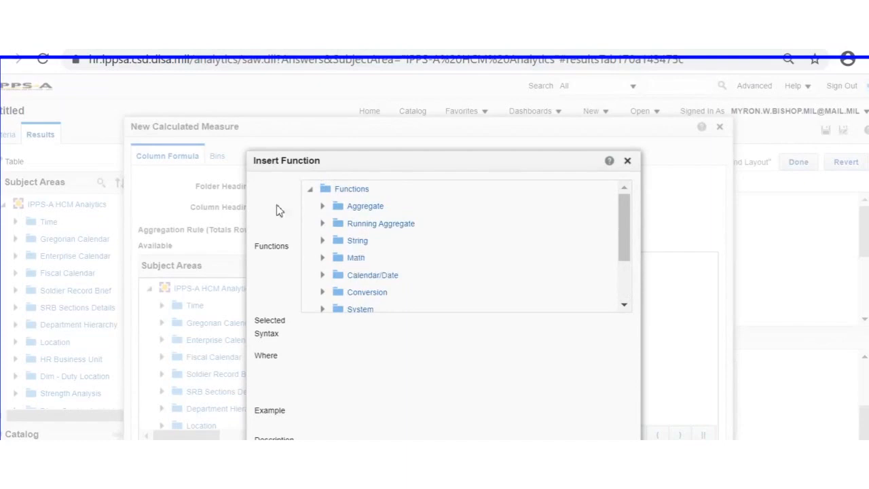
left_click(323, 206)
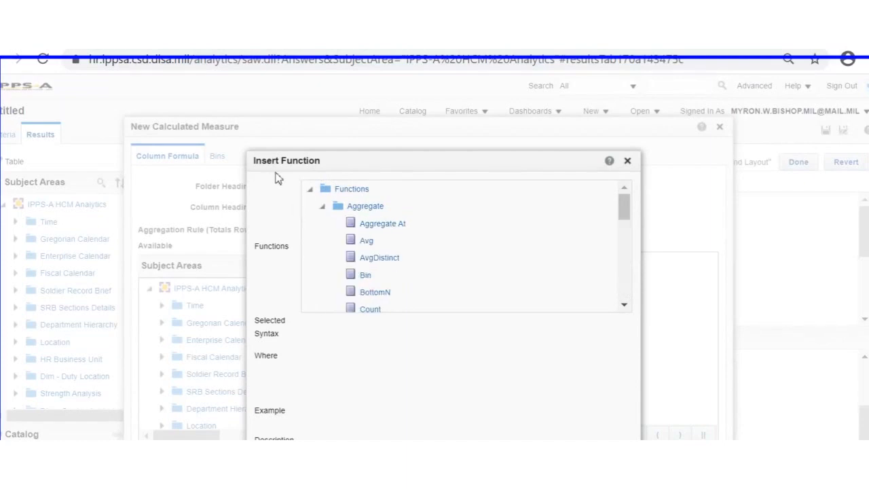
left_click(323, 206)
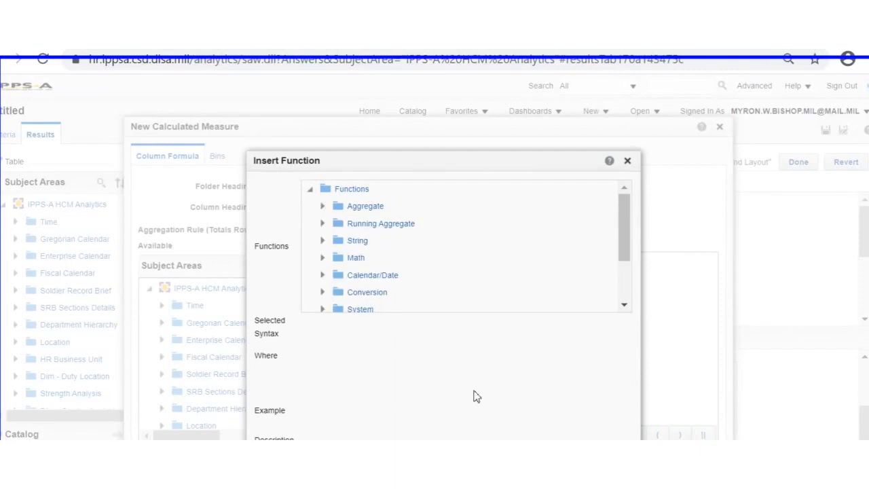
left_click(513, 419)
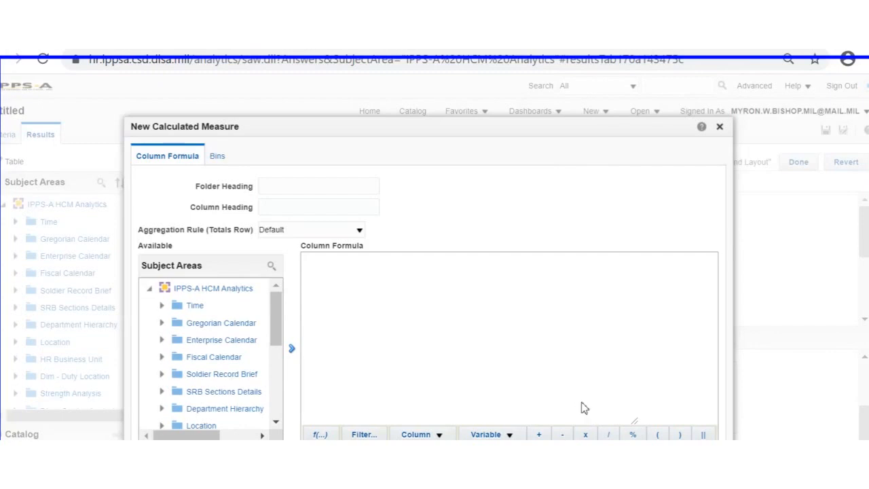
key("Escape")
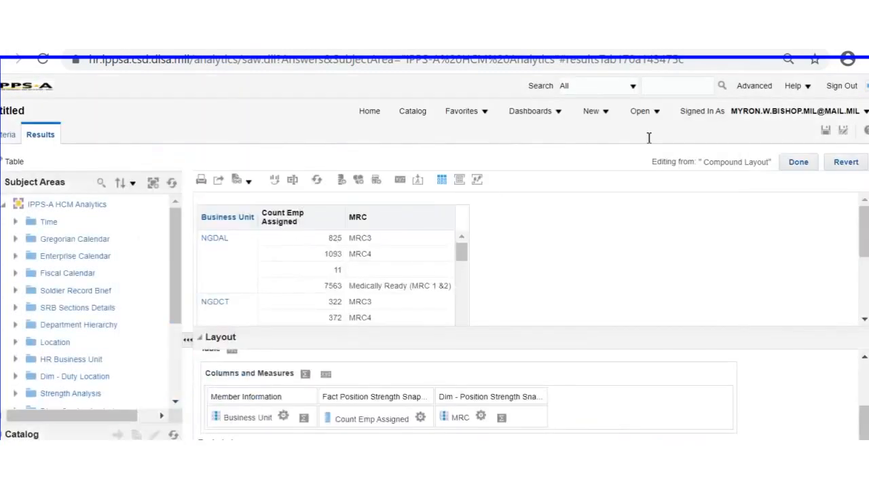
Step: Finish editing the table and save the analysis in /My Folders/Selections as "3 March Report"
left_click(799, 161)
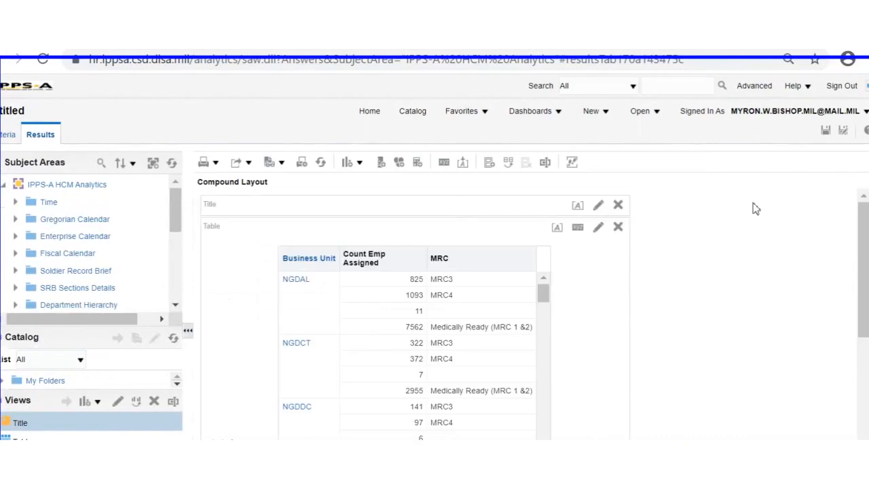
scroll(724, 207, "down", 1)
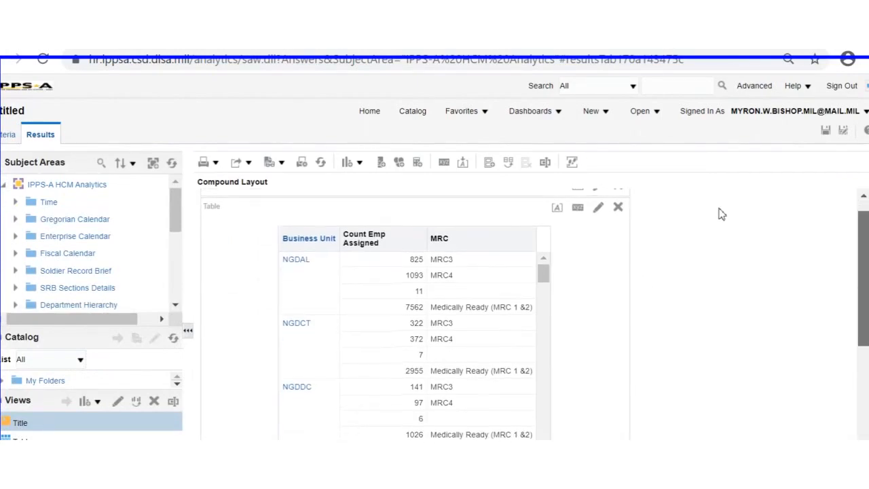
scroll(721, 217, "down", 1)
scroll(719, 225, "down", 8)
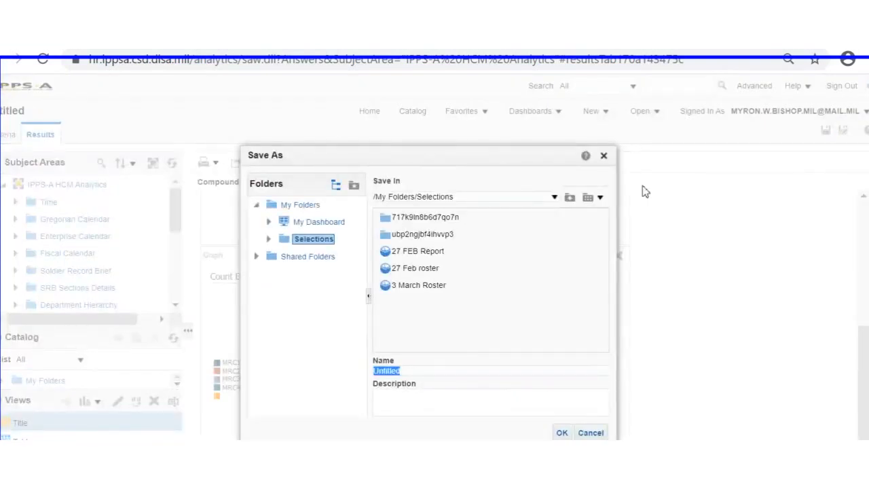
type("3 March Report")
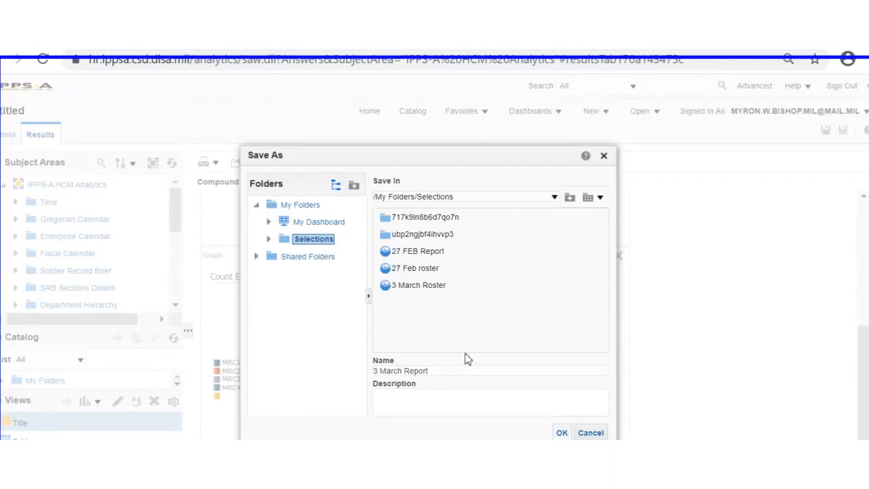
key("Return")
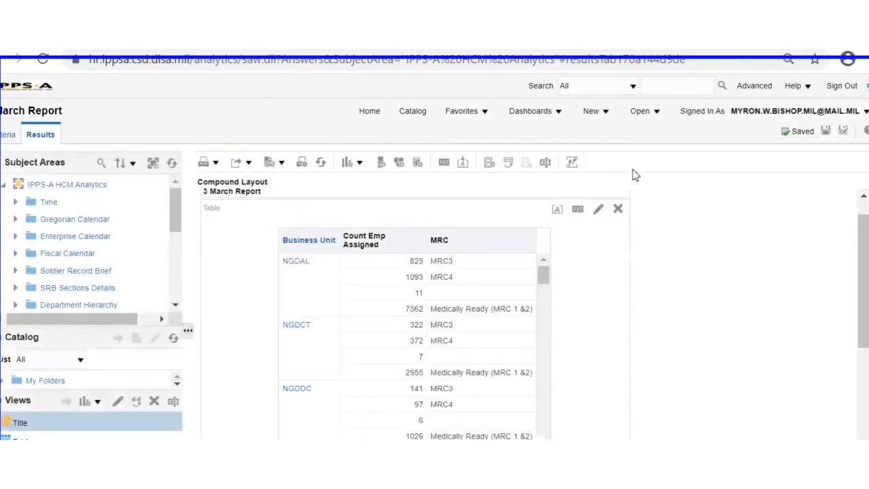
Step: Open My Dashboard and put it into editing mode
left_click(466, 112)
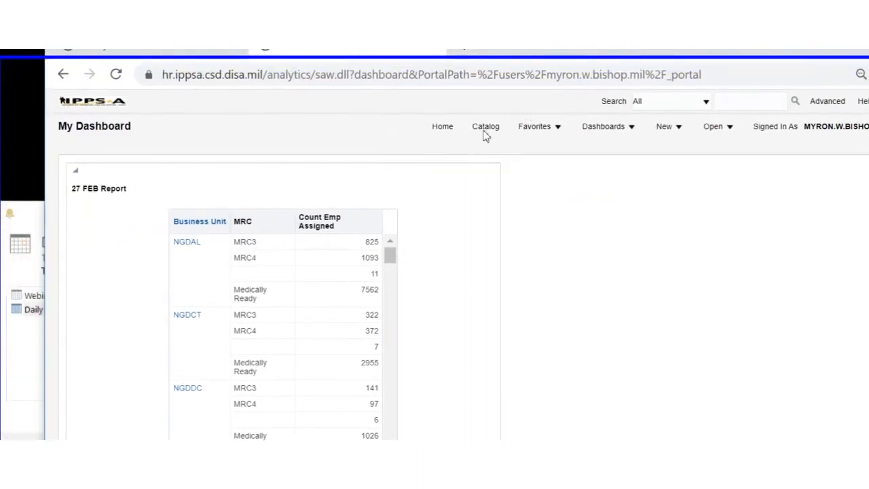
left_click(778, 129)
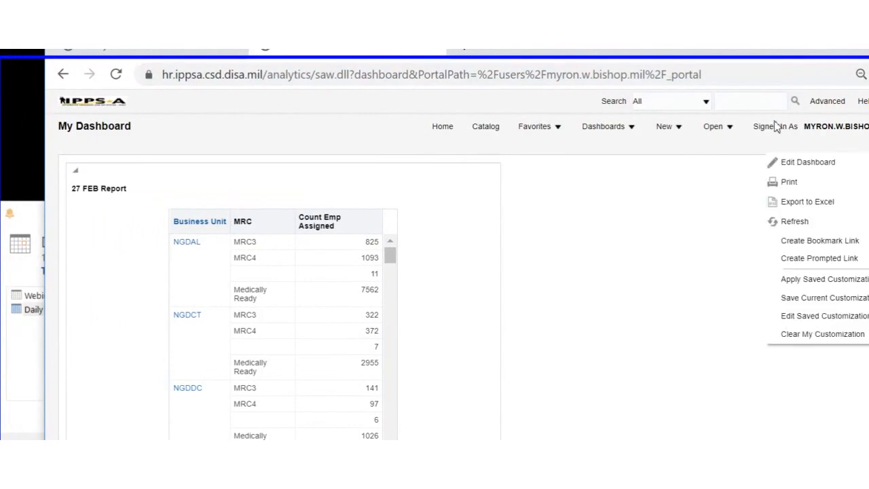
left_click(796, 162)
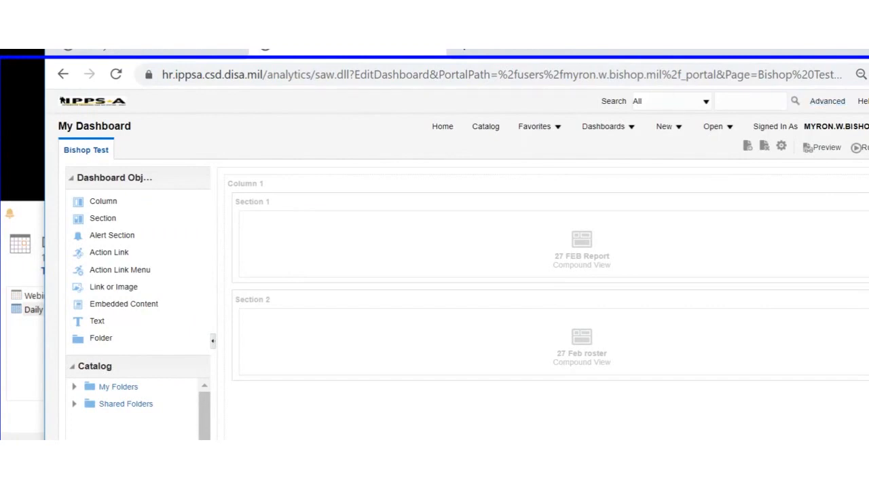
left_click_drag(652, 51, 628, 50)
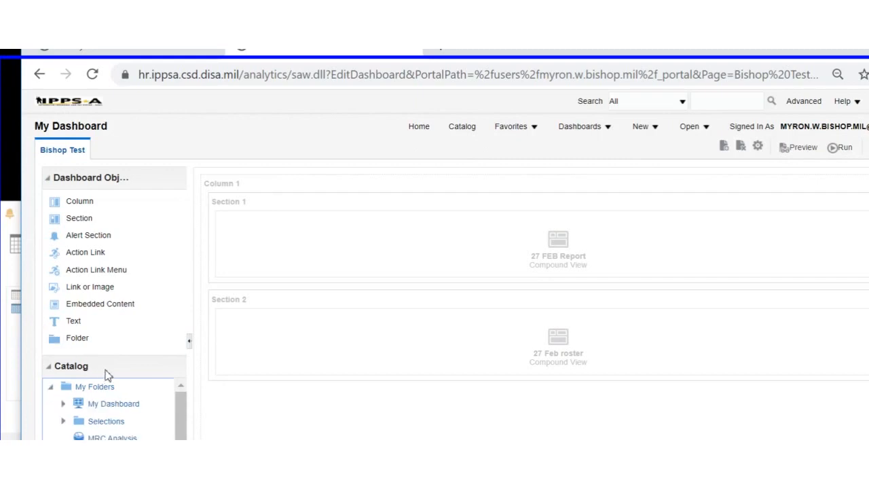
Step: Expand the Selections folder under My Folders in the dashboard's catalog to list the saved analyses
scroll(127, 372, "down", 1)
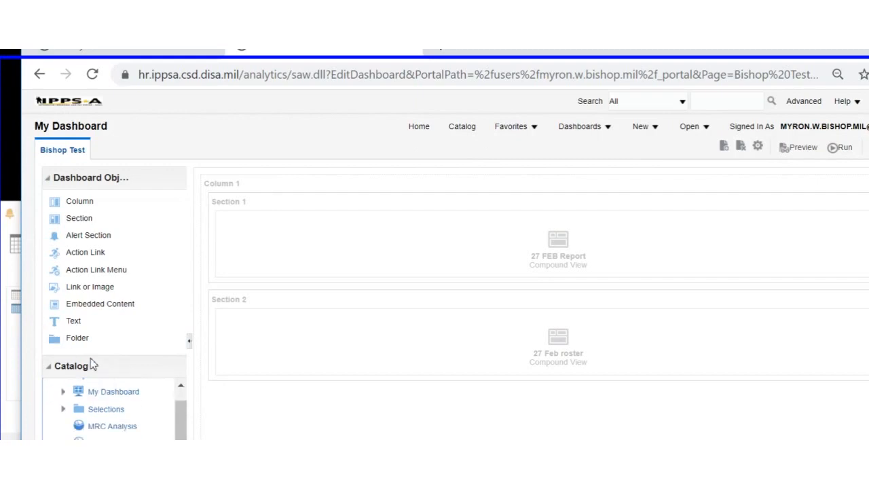
scroll(90, 361, "up", 1)
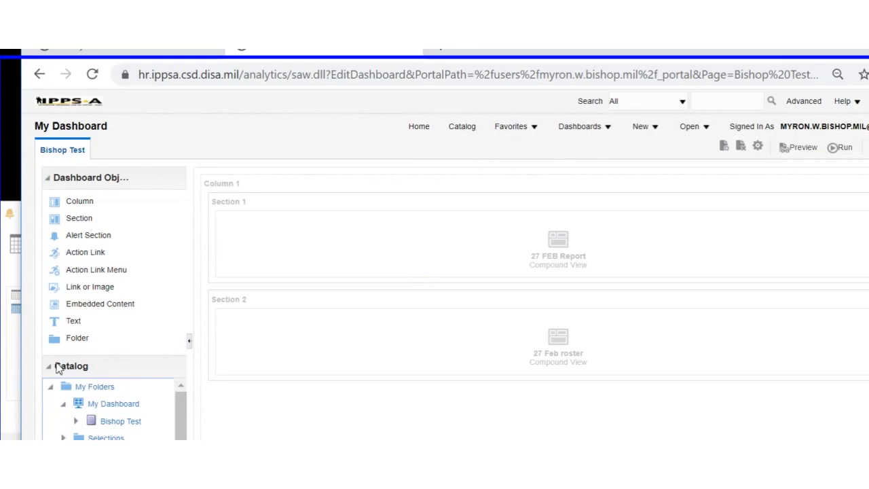
scroll(85, 384, "down", 2)
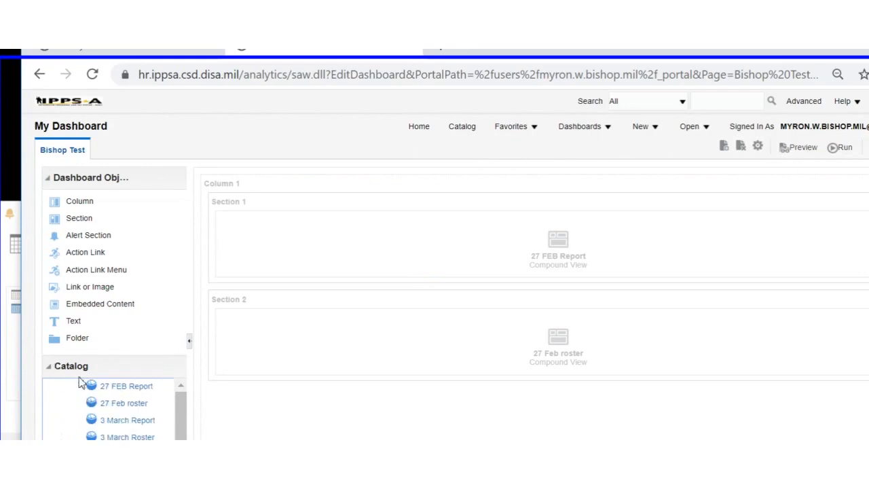
scroll(106, 383, "up", 3)
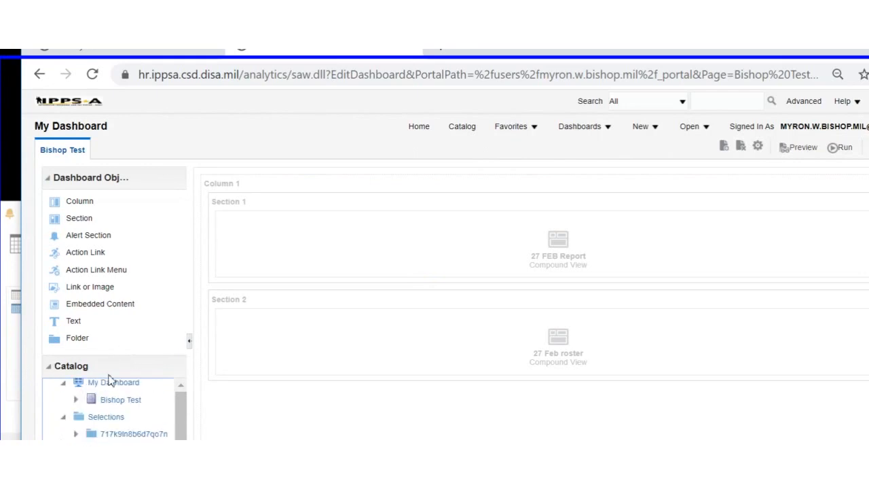
scroll(113, 379, "down", 1)
scroll(112, 379, "down", 2)
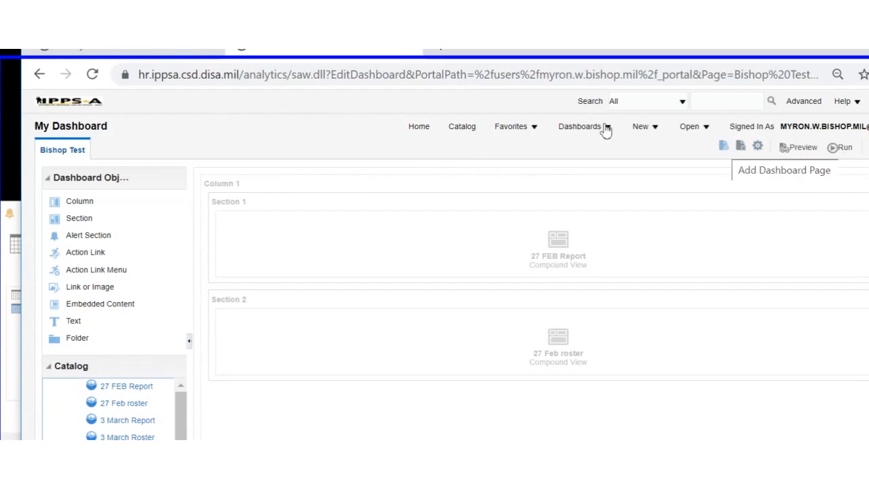
Step: Add a dashboard page named "PAGE 2" with the description "gOOD STUFF"
left_click(724, 145)
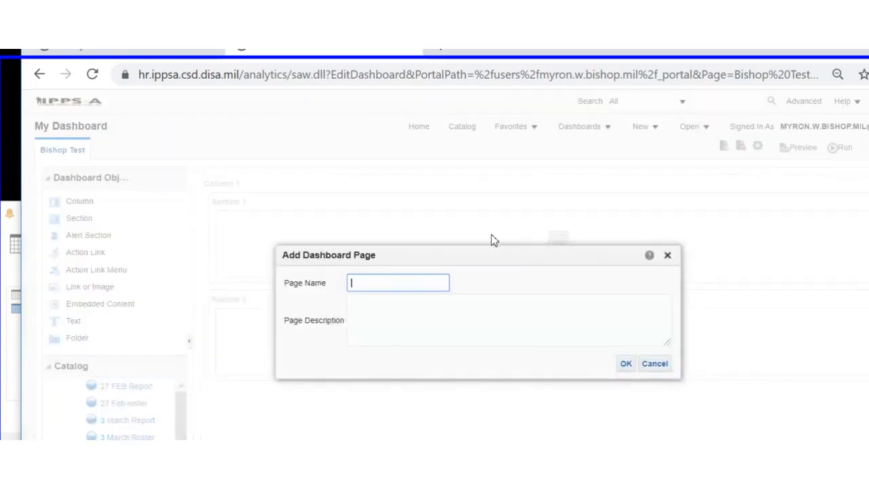
type("PAGE 2")
key("Tab")
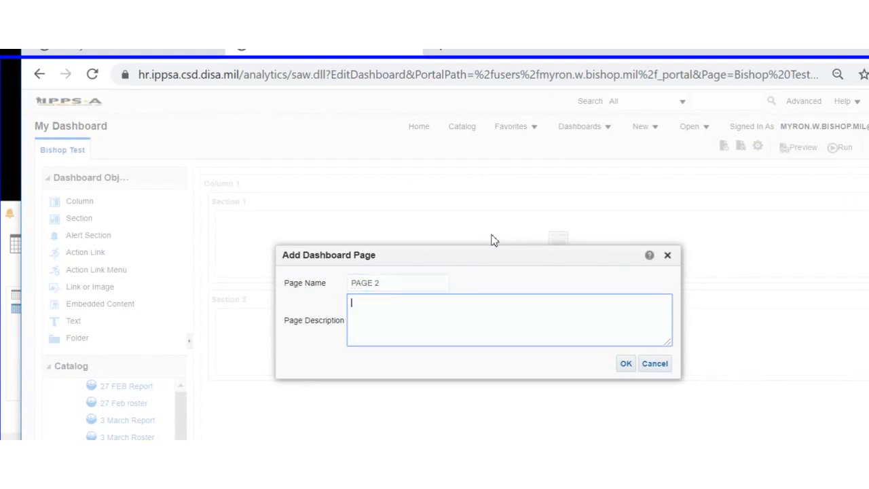
type("gOOD STUFF")
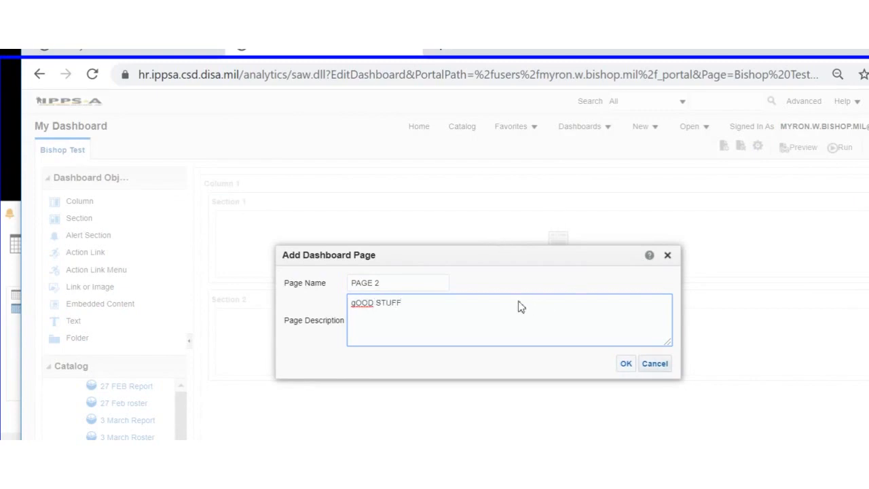
key("Tab")
key("Return")
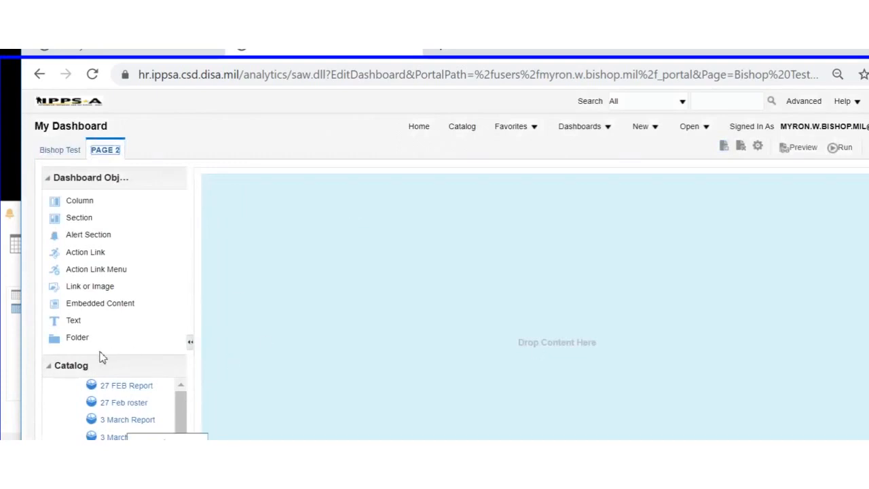
Step: Place the 3 March Report analysis on PAGE 2 and the 3 March Roster analysis in a section above it
left_click_drag(128, 420, 334, 180)
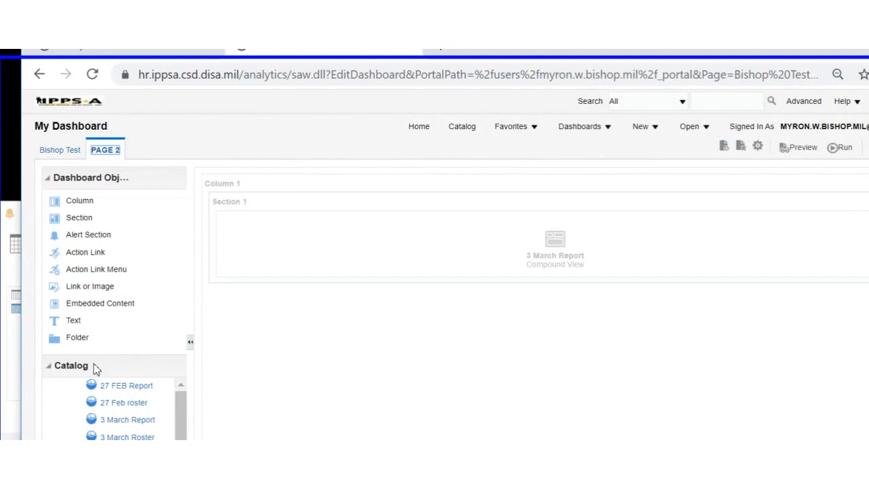
left_click_drag(107, 367, 409, 165)
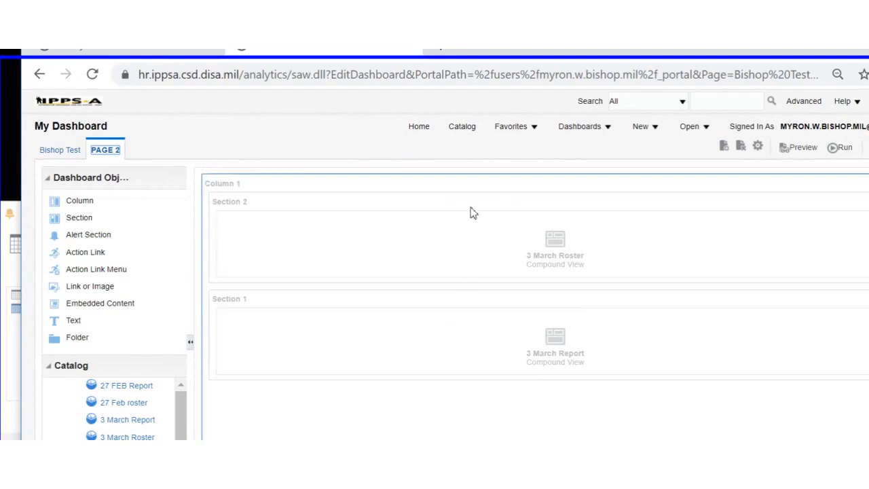
Step: Preview PAGE 2 down to the report's table, close the preview and save the dashboard
left_click(664, 122)
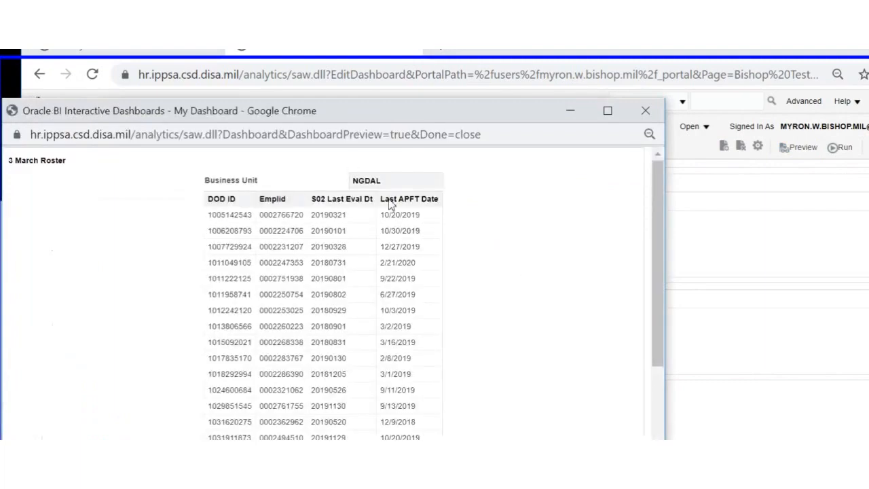
scroll(392, 202, "down", 6)
scroll(389, 202, "down", 5)
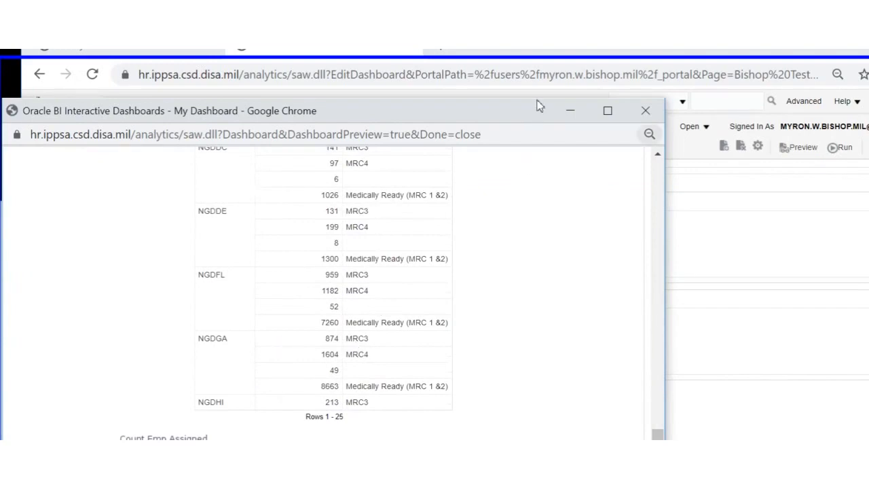
left_click(646, 110)
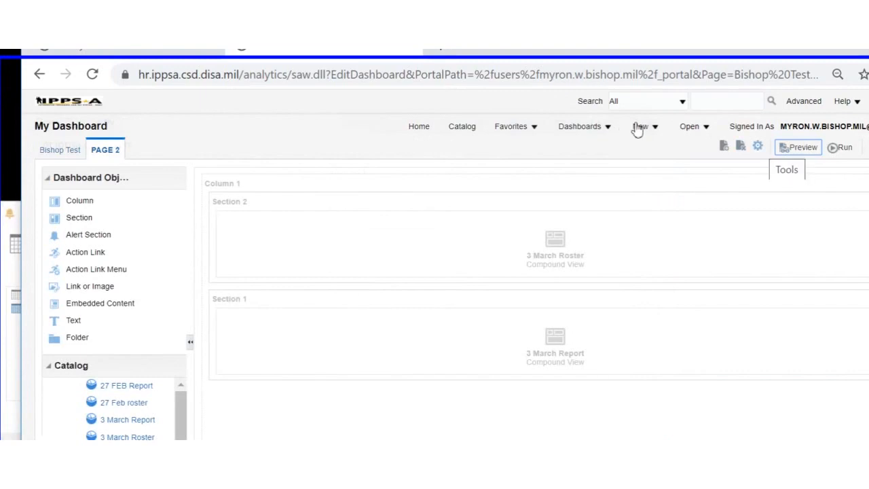
left_click(758, 146)
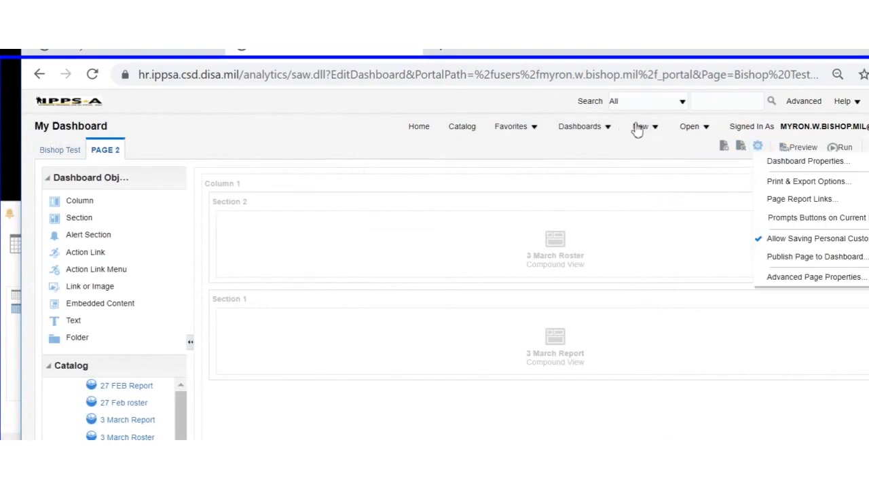
left_click(731, 125)
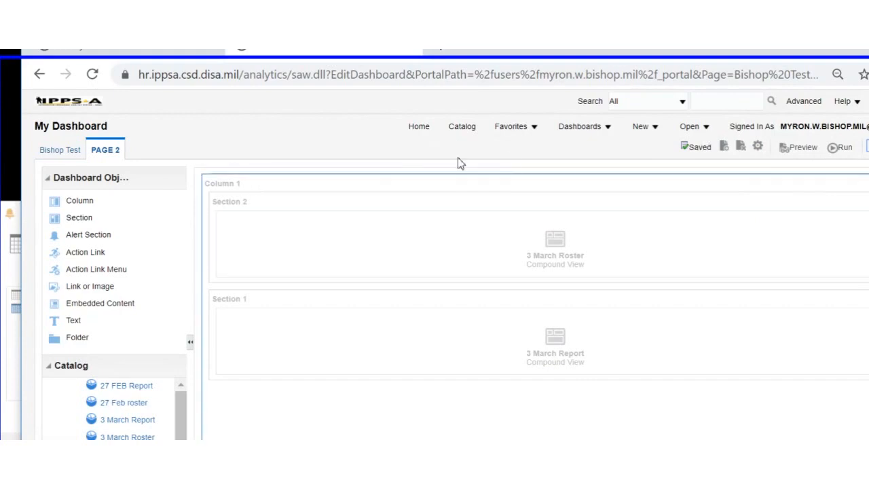
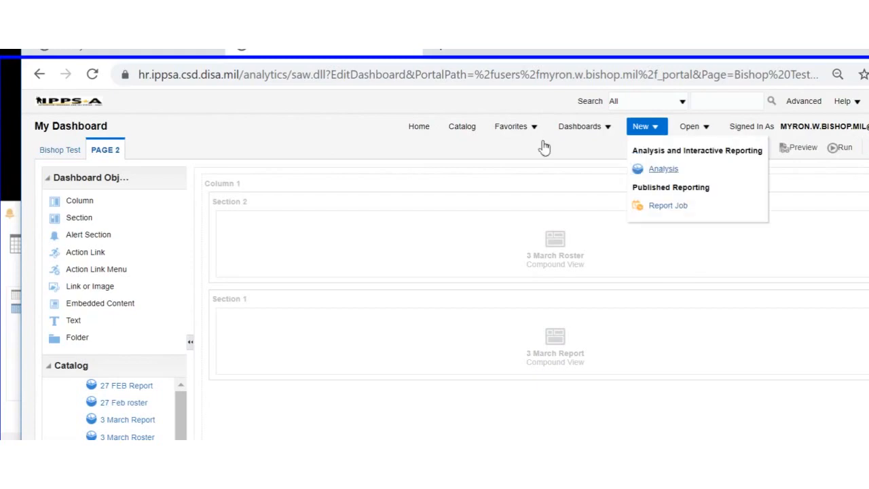
Step: Start a new analysis on the IPPS-A HCM Analytics subject area and enlarge the Subject Areas list
left_click(668, 168)
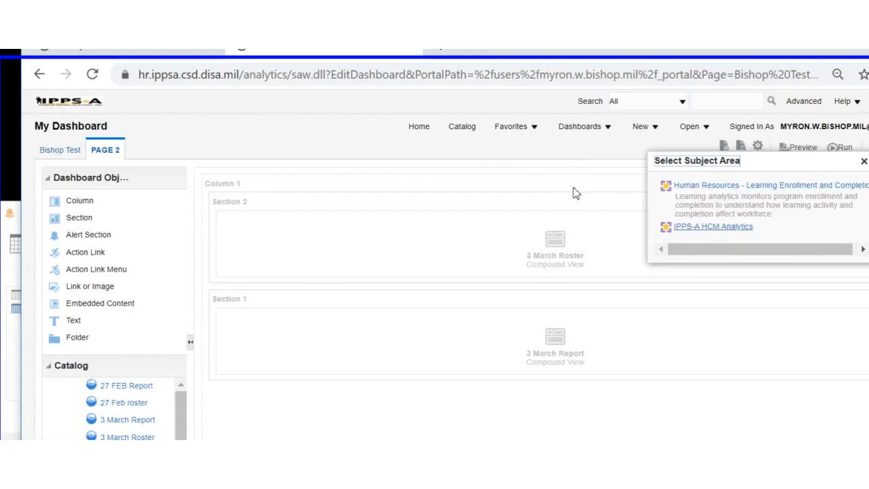
left_click(713, 226)
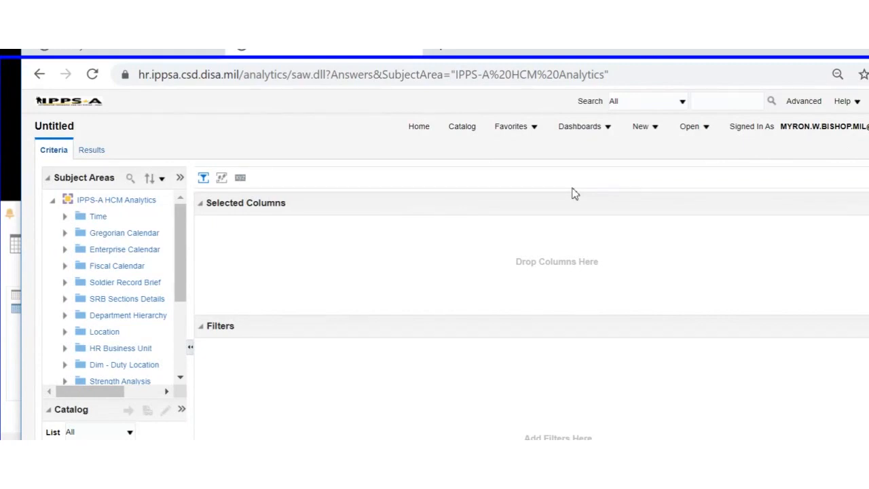
left_click_drag(175, 243, 218, 242)
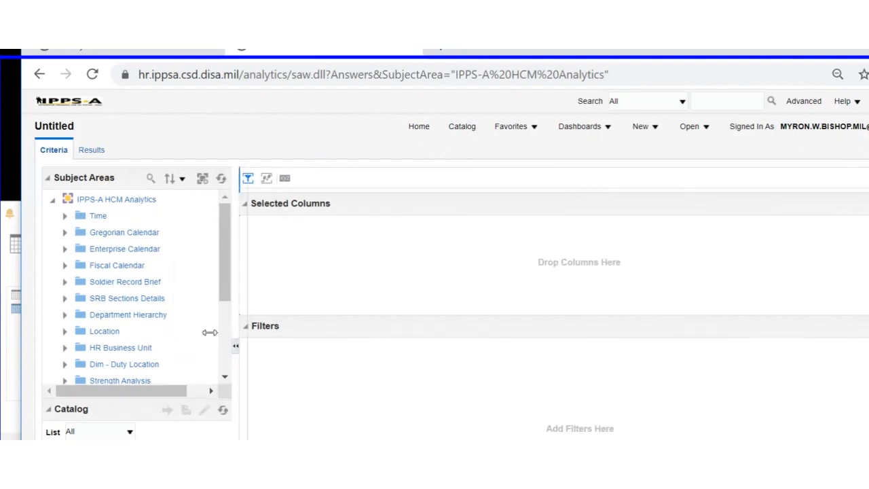
left_click_drag(210, 332, 210, 333)
left_click_drag(158, 332, 161, 435)
Step: Examine the contents of the Soldier Record Brief and Department Hierarchy folders in the subject area
scroll(107, 348, "down", 1)
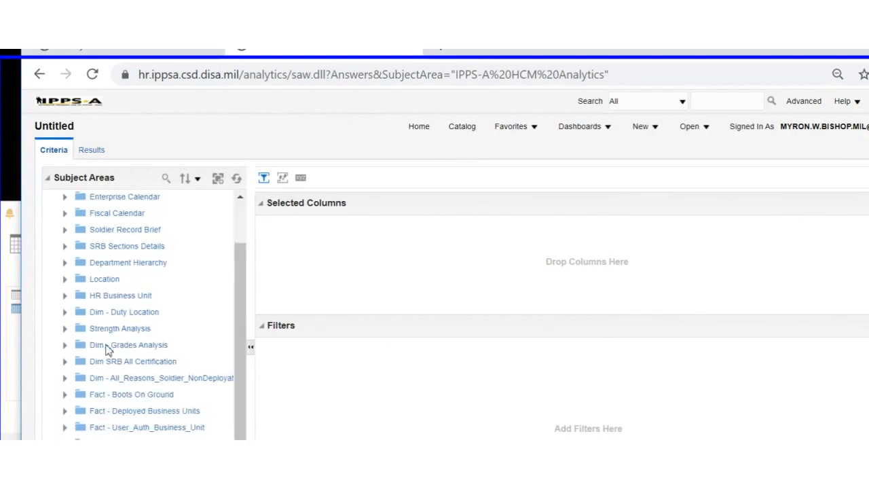
scroll(107, 348, "up", 1)
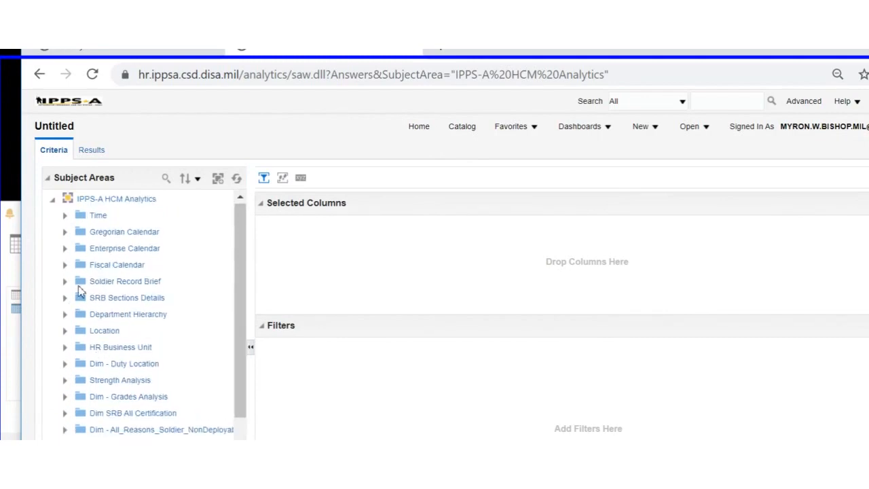
scroll(81, 293, "down", 1)
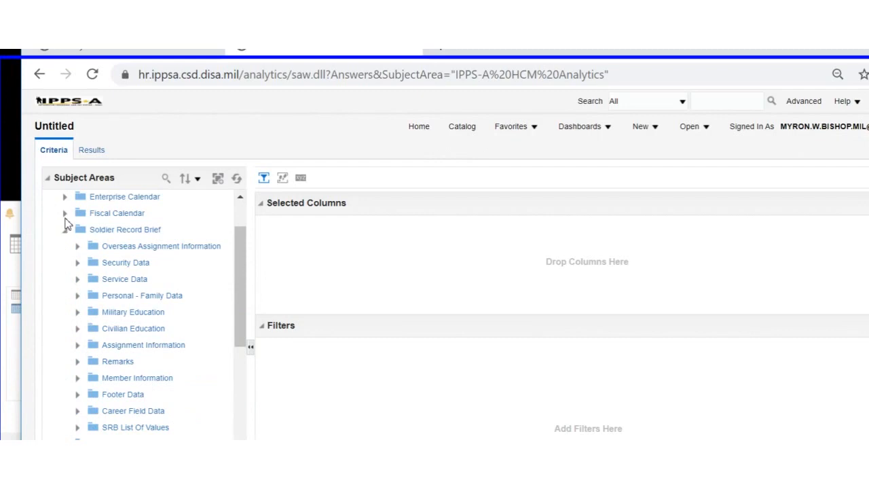
left_click(66, 226)
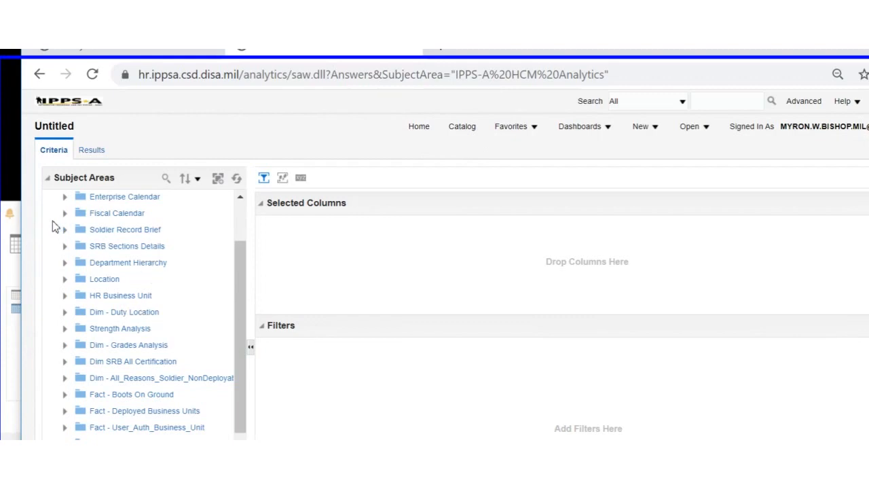
left_click(65, 263)
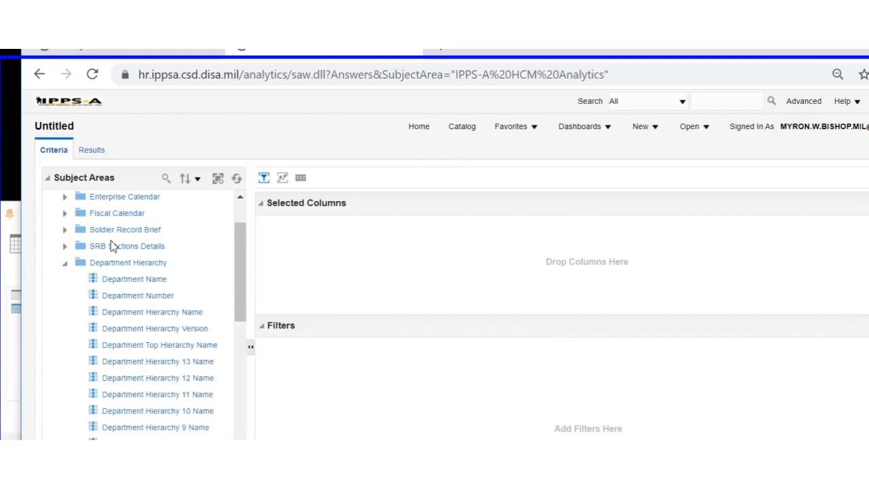
scroll(201, 247, "down", 7)
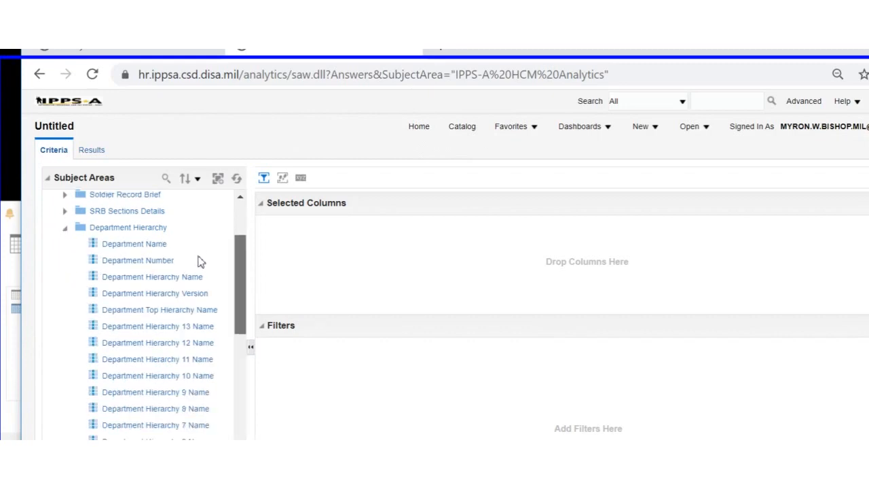
scroll(204, 316, "up", 3)
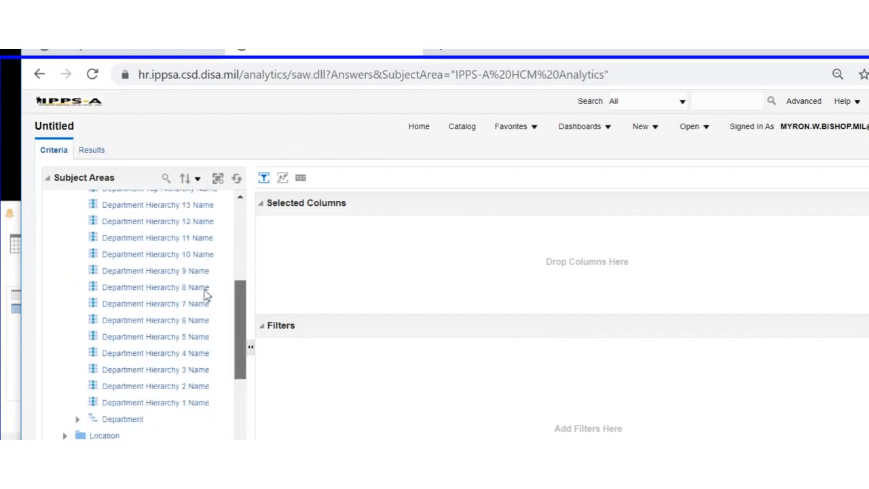
scroll(210, 286, "up", 3)
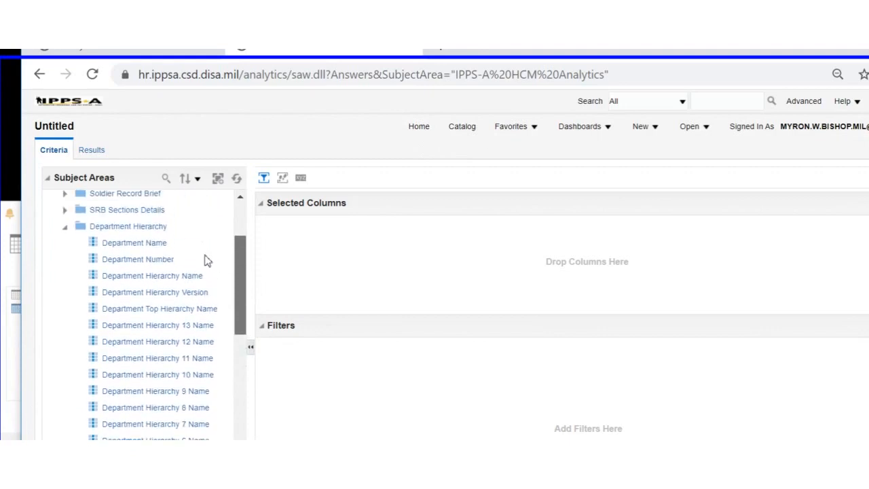
scroll(207, 260, "down", 1)
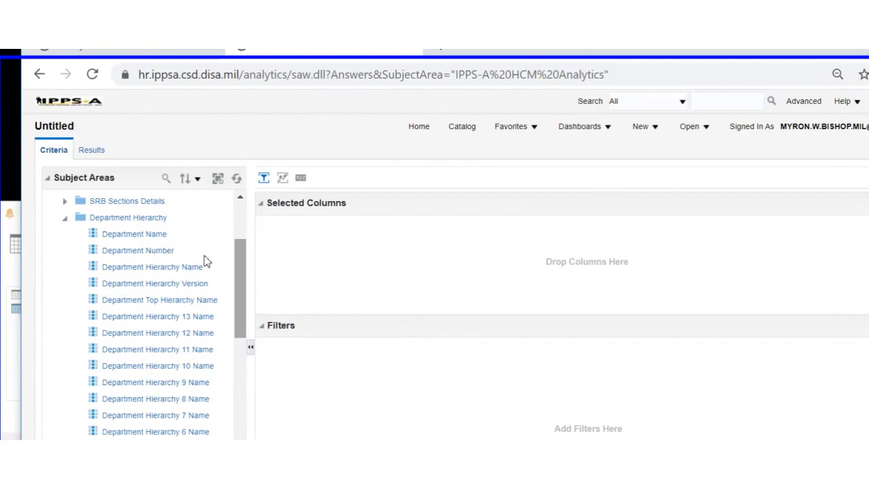
scroll(195, 268, "down", 6)
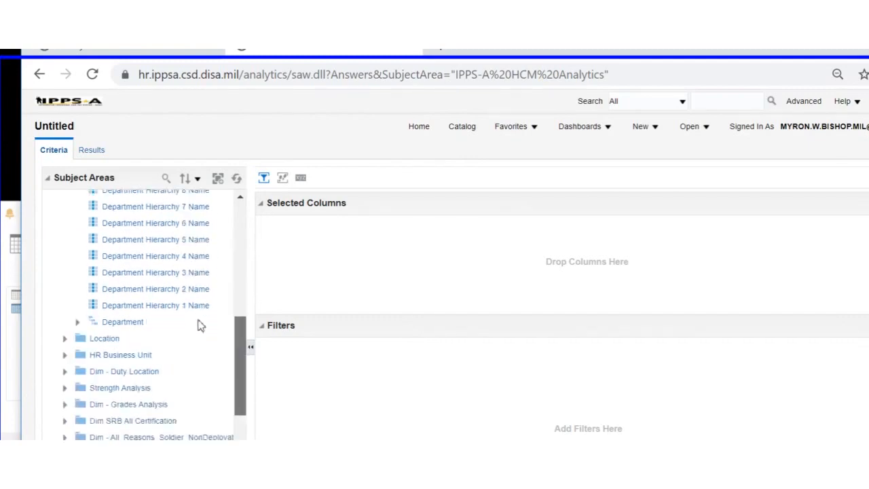
scroll(201, 302, "up", 3)
scroll(201, 282, "up", 2)
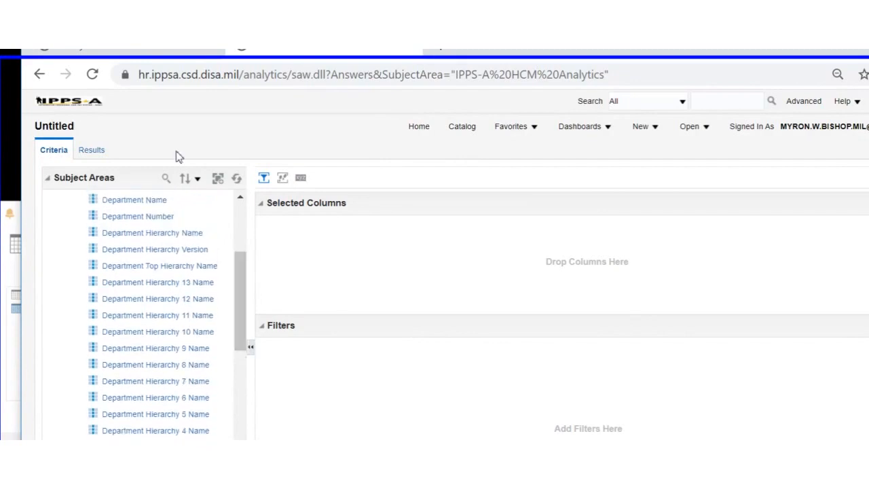
Step: Review the Department Hierarchy columns from Department Name through Department Hierarchy 1 Name, and collapse the folder
scroll(204, 279, "down", 4)
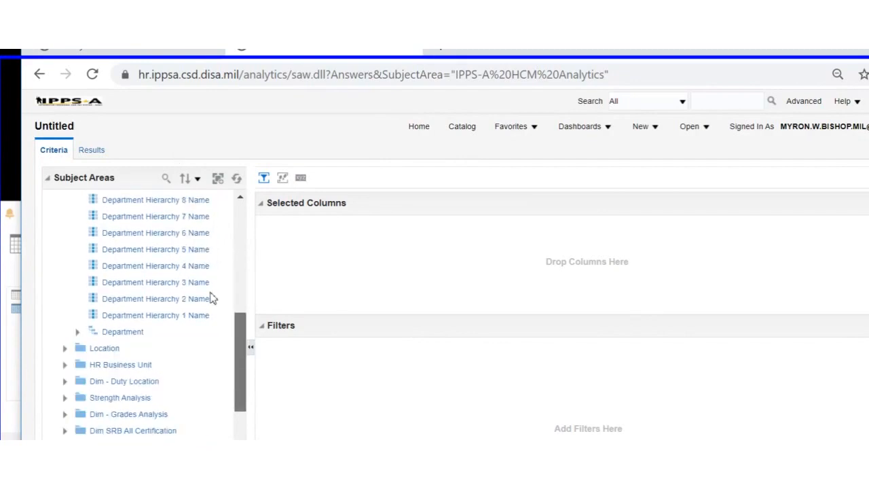
scroll(211, 272, "up", 4)
scroll(208, 241, "up", 2)
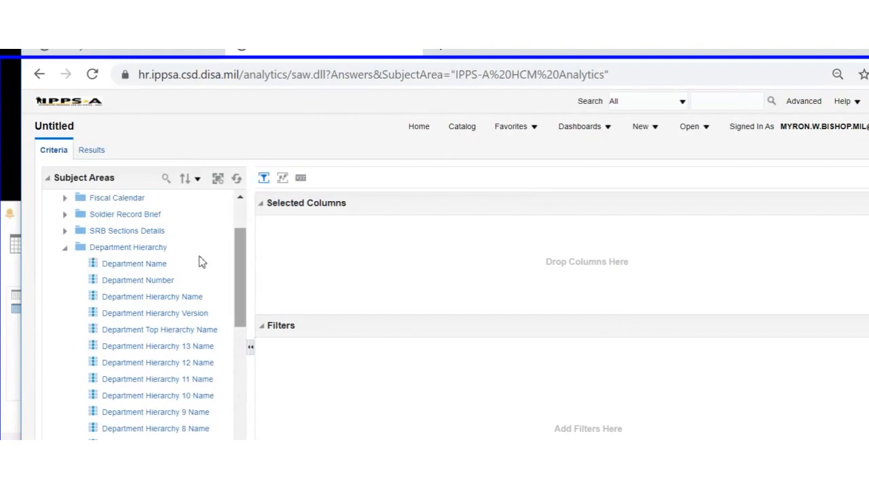
scroll(201, 292, "down", 3)
scroll(201, 304, "down", 2)
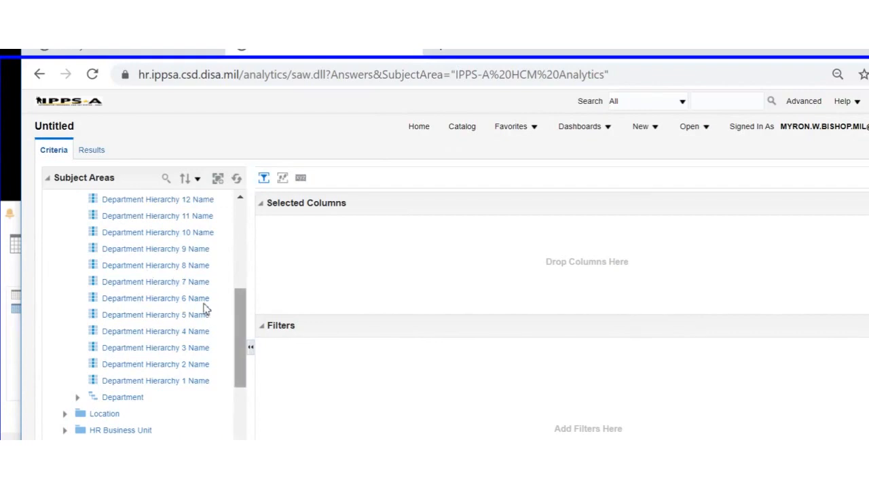
scroll(217, 302, "up", 5)
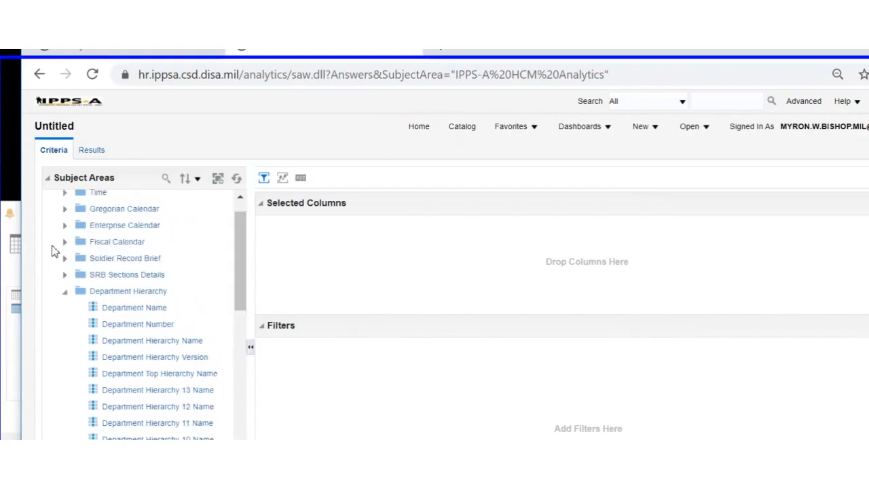
left_click(64, 291)
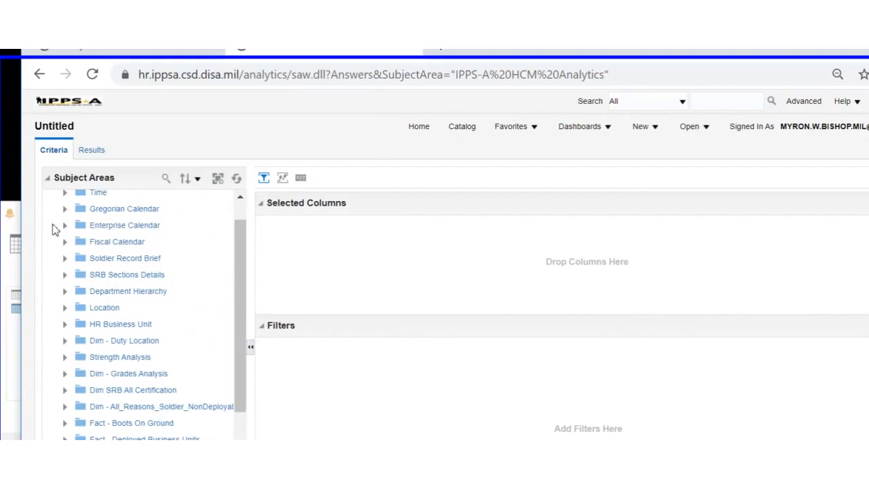
scroll(210, 224, "up", 1)
scroll(209, 223, "up", 1)
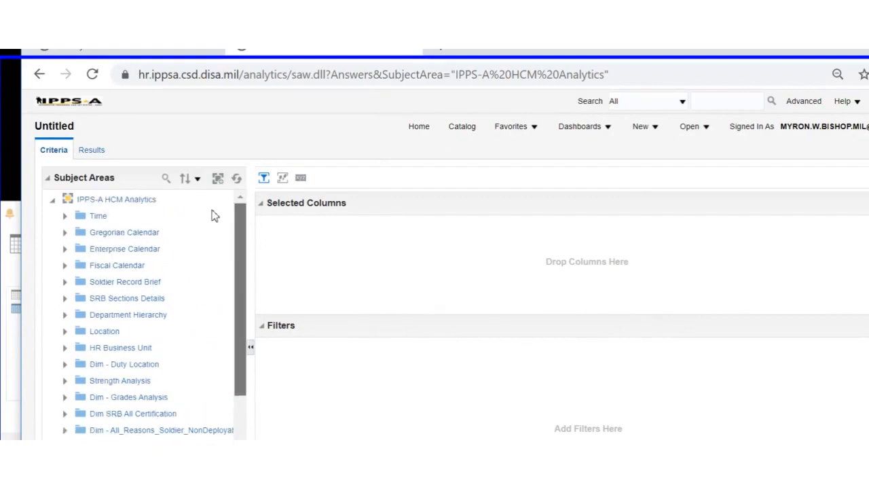